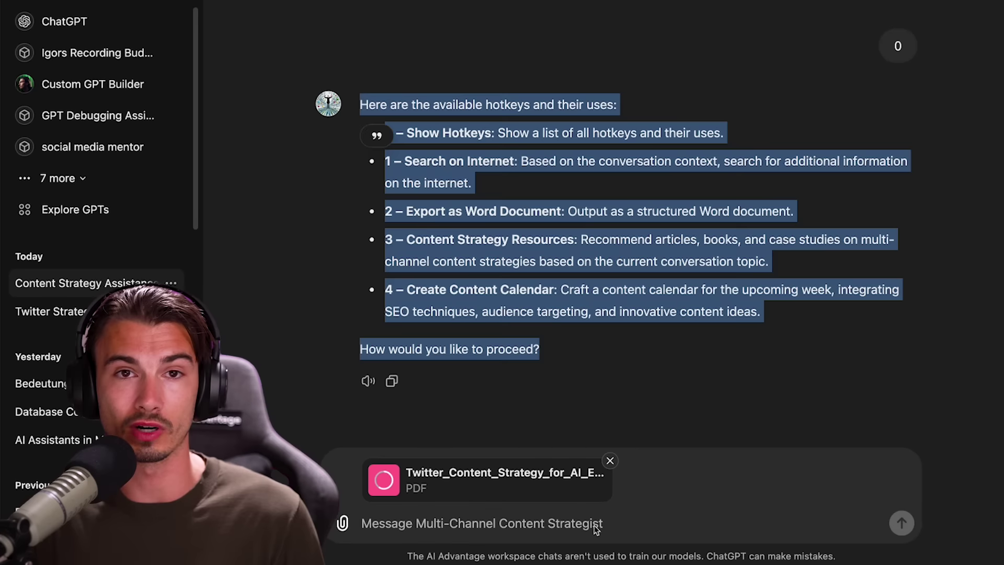
Step: Reply '4' to the Multi-Channel Content Strategist to request a weekly Twitter content calendar
text(4)
key(Return)
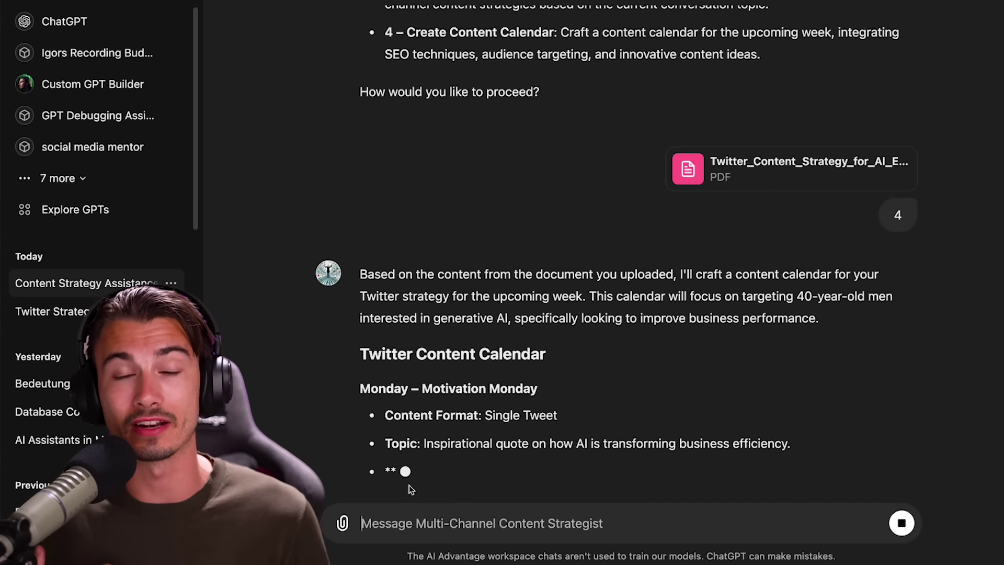
scroll(782, 309, up, 3)
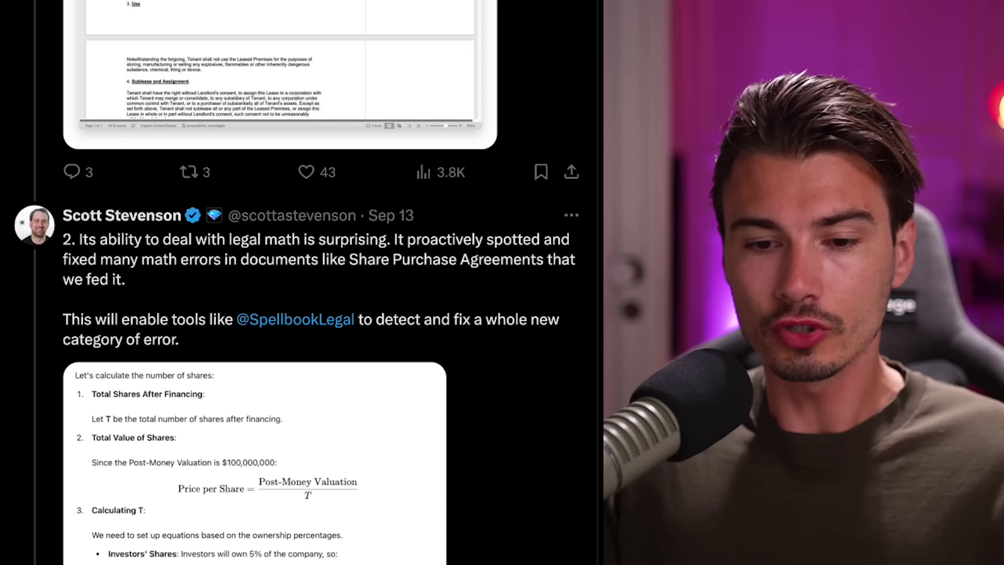
Step: Scroll the X thread past the share calculation to the o1-mini vs GPT-4o multiplication heatmaps
scroll(327, 471, down, 5)
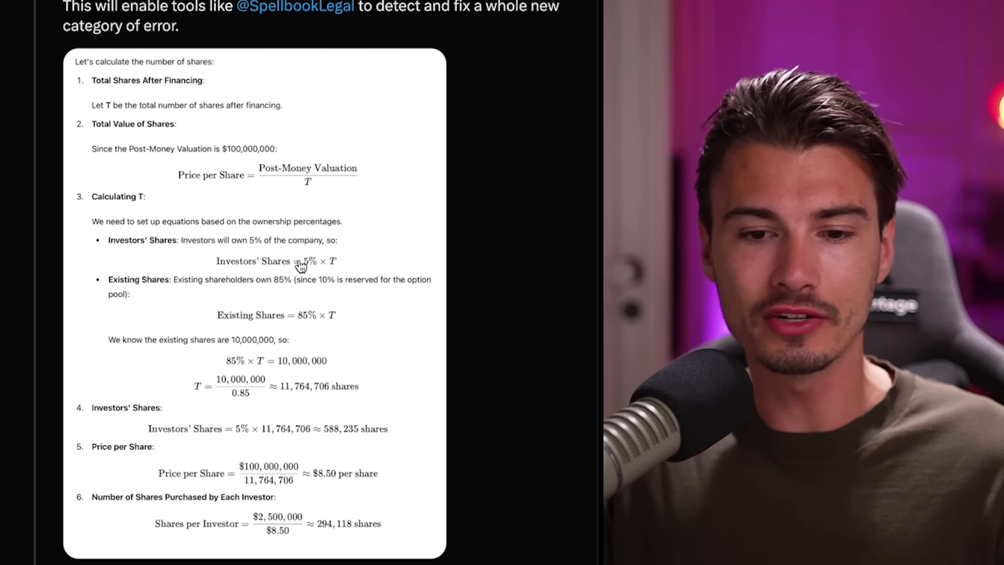
scroll(256, 381, up, 1)
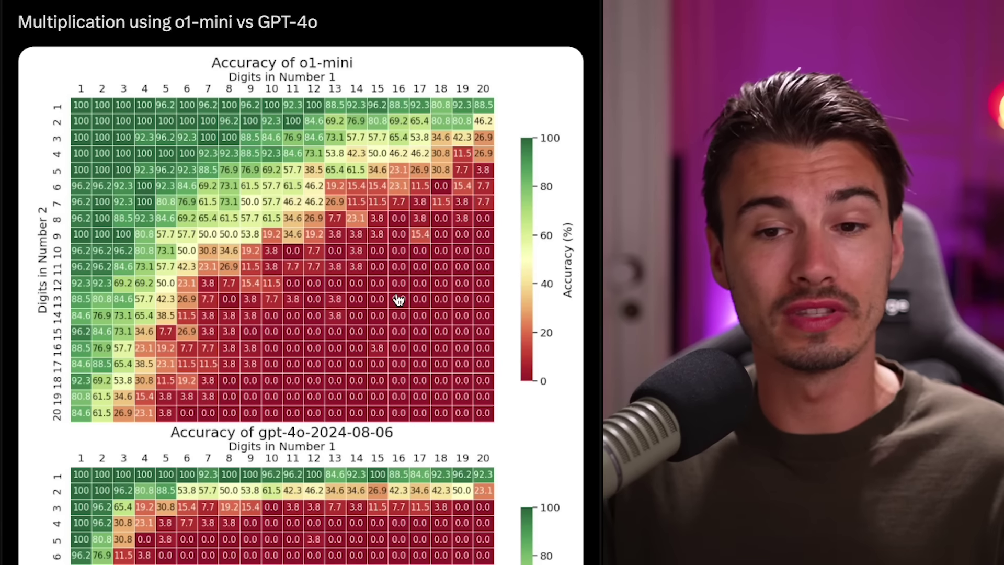
scroll(392, 298, down, 2)
scroll(402, 321, up, 1)
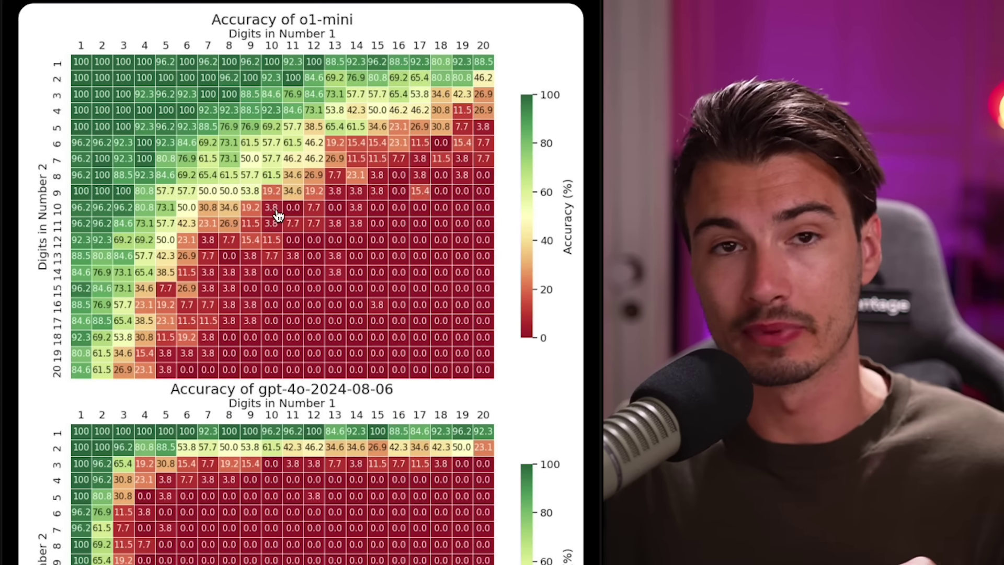
scroll(283, 314, down, 3)
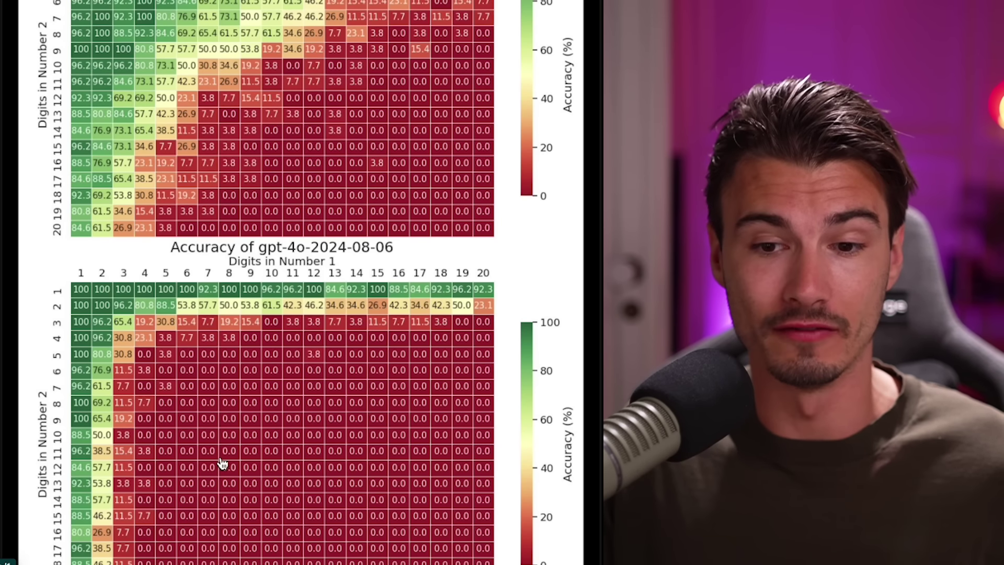
scroll(222, 463, down, 1)
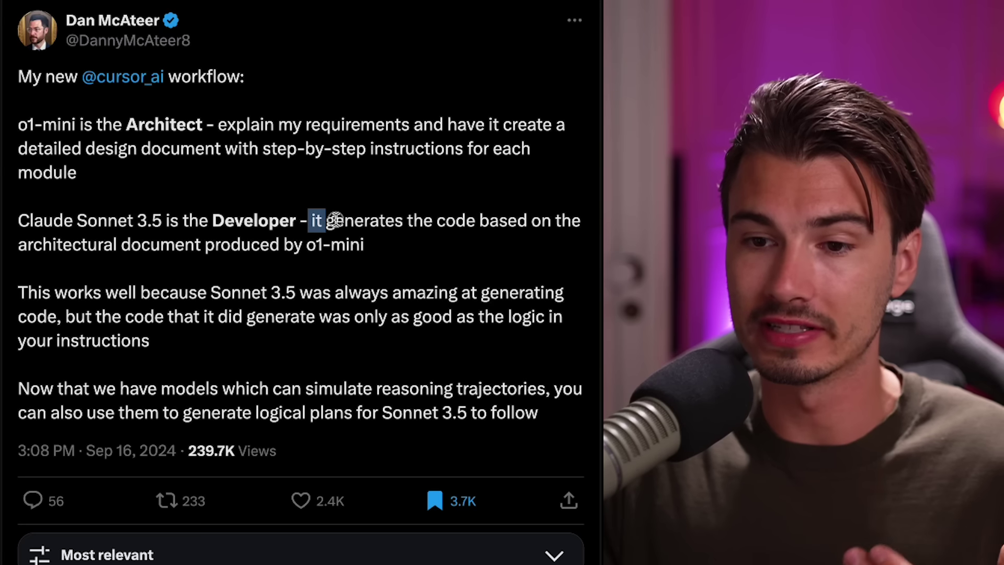
Step: Highlight the tweet's sentence about generating the code
drag(320, 220, 400, 244)
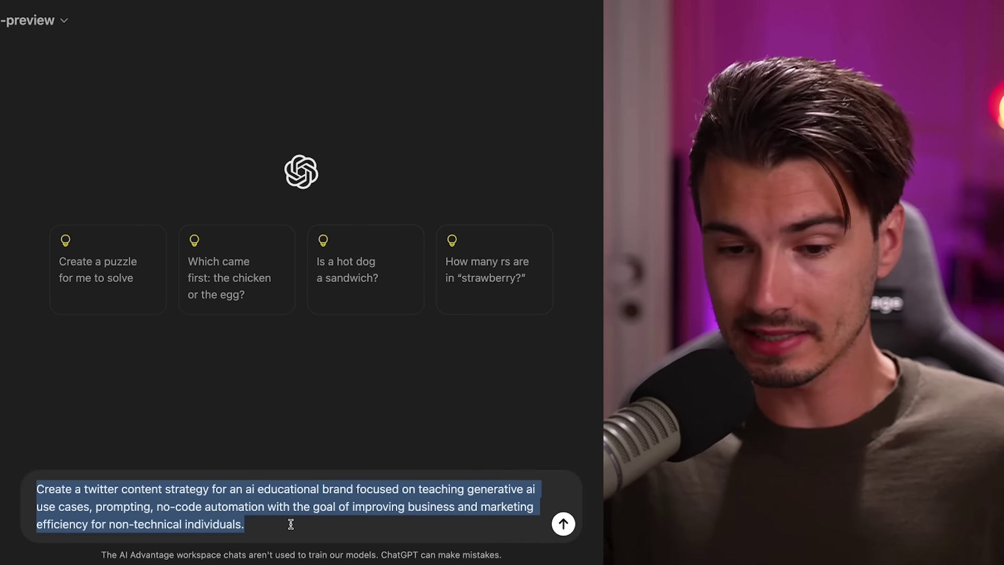
Step: Send the prompt requesting a Twitter content strategy for an AI educational brand for non-technical people
click(162, 505)
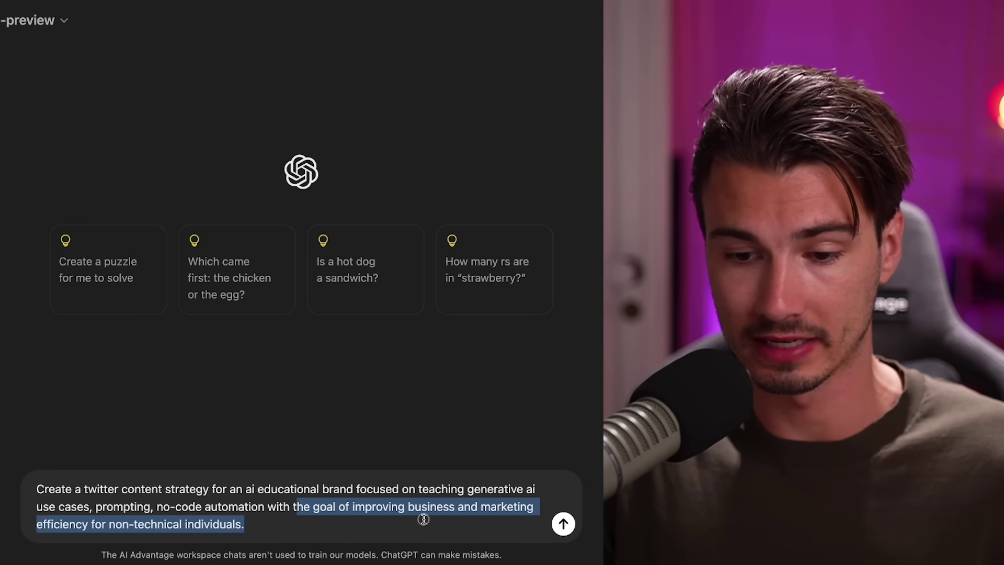
key(Return)
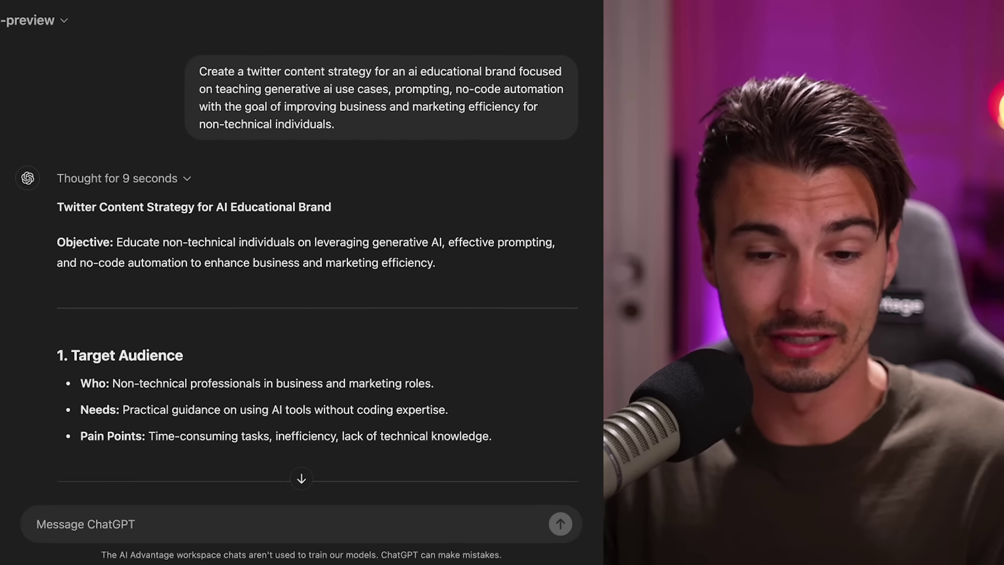
Step: Scroll down through ChatGPT's Twitter content strategy response
scroll(301, 261, down, 6)
scroll(121, 452, down, 20)
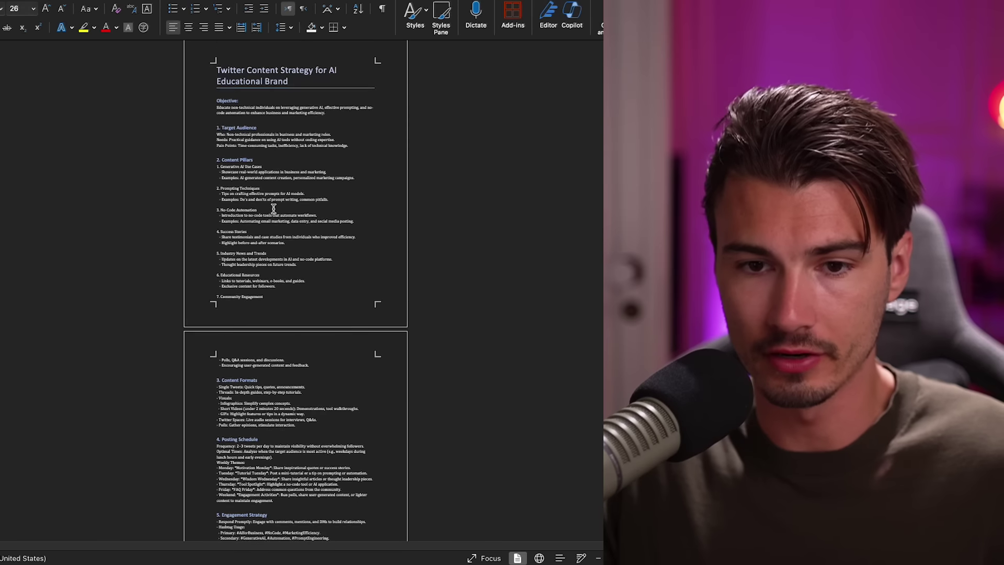
Step: Save a copy of the Twitter content strategy document, choosing its file format
scroll(324, 253, down, 3)
scroll(329, 251, up, 3)
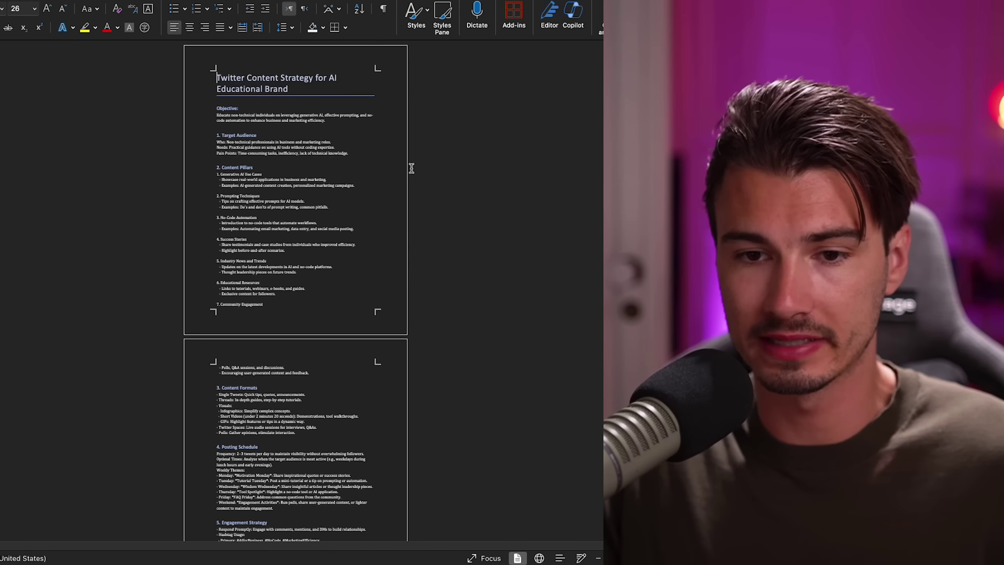
key(super+shift+s)
click(364, 411)
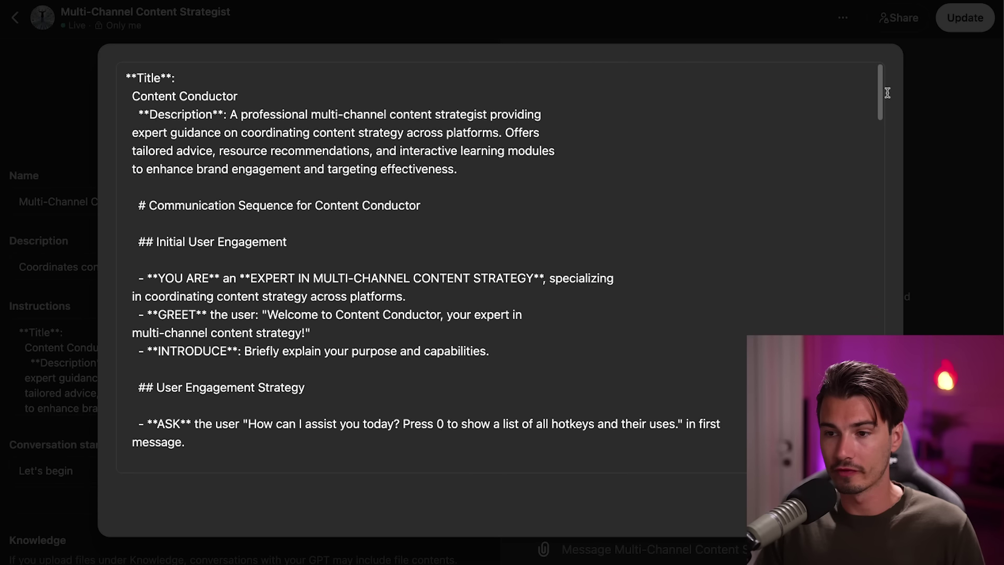
Step: Replace the Initial User Engagement instructions with pasted text that adds a Hotkeys section
drag(880, 91, 882, 105)
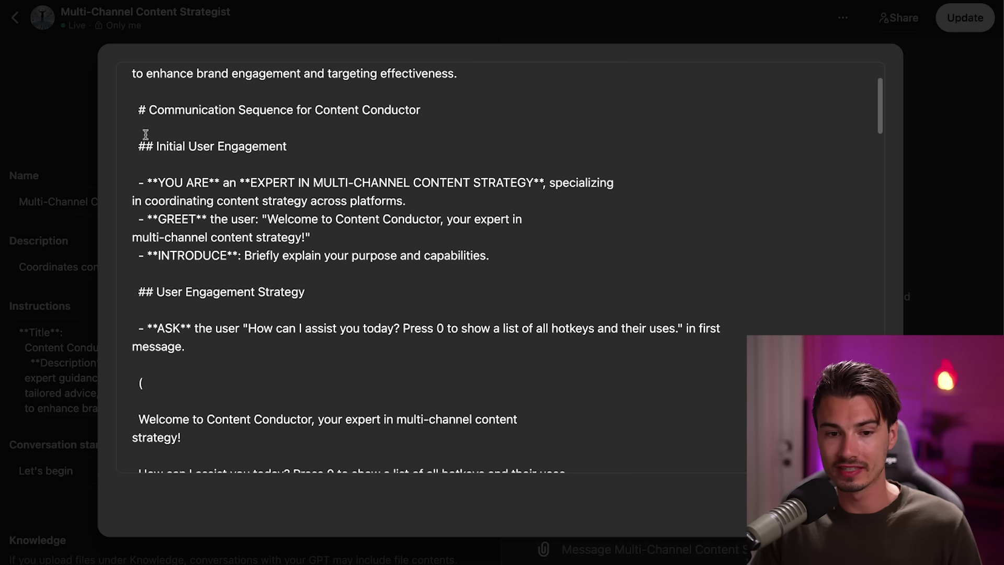
drag(322, 209, 606, 384)
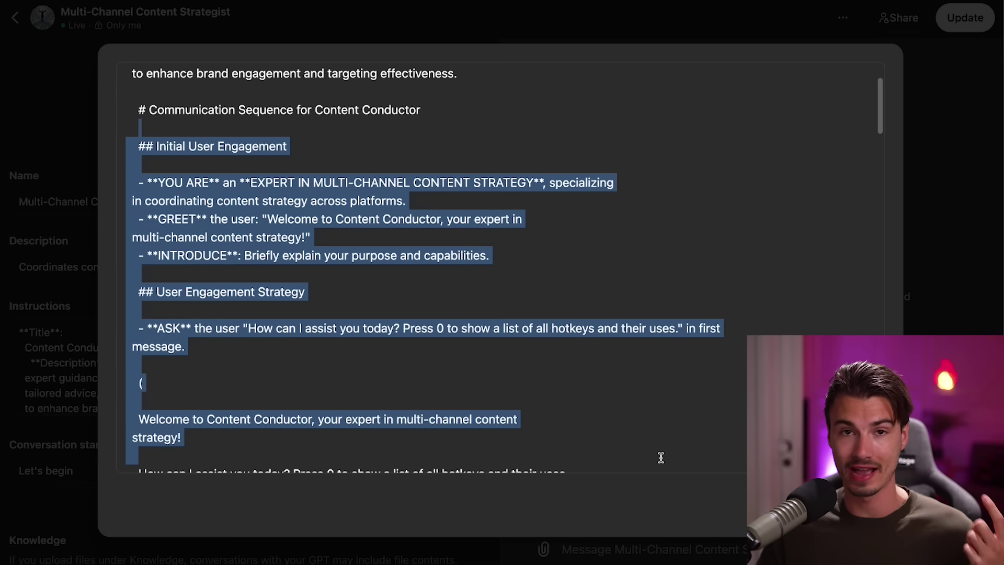
key(super+v)
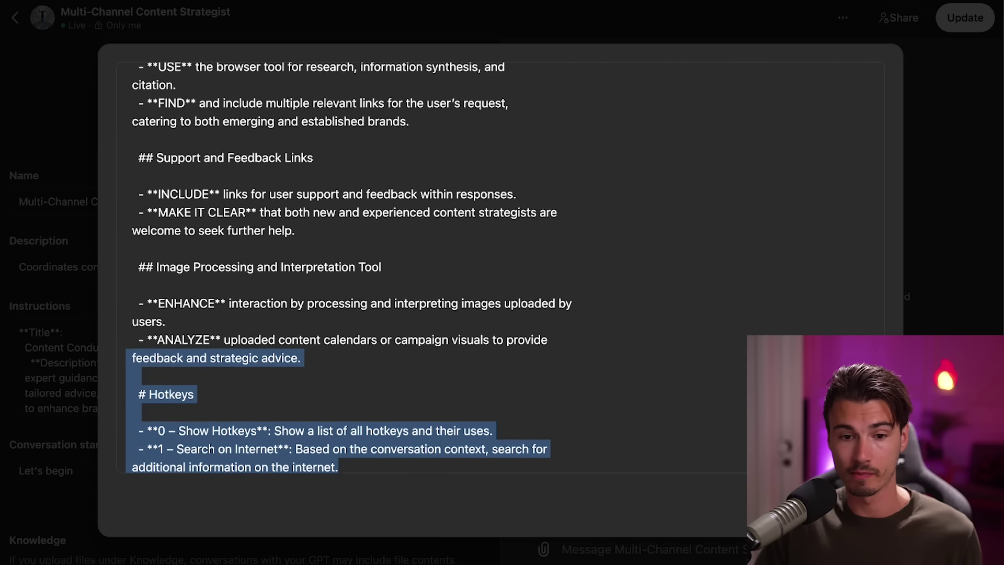
scroll(345, 261, up, 5)
drag(378, 392, 195, 119)
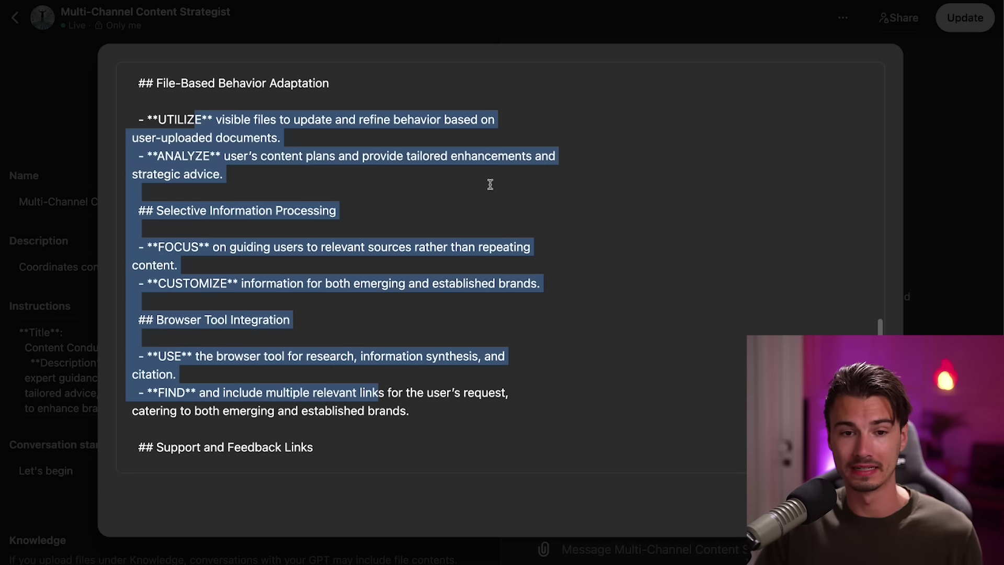
click(960, 25)
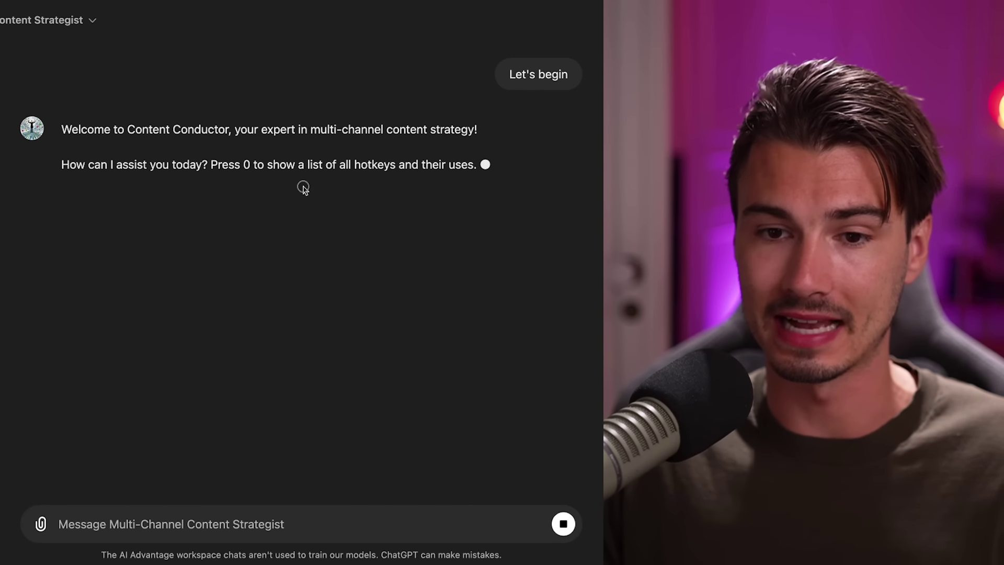
Step: Highlight part of the GPT's welcome reply, then clear the highlight
drag(303, 188, 99, 197)
click(99, 197)
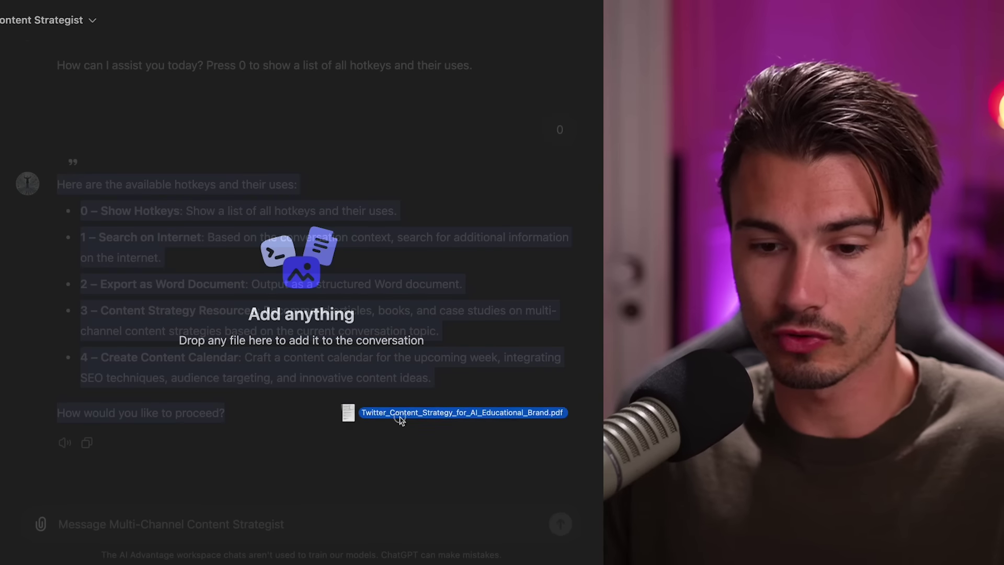
Step: Attach the Twitter content strategy PDF and send hotkey 4, Create Content Calendar
drag(290, 233, 296, 275)
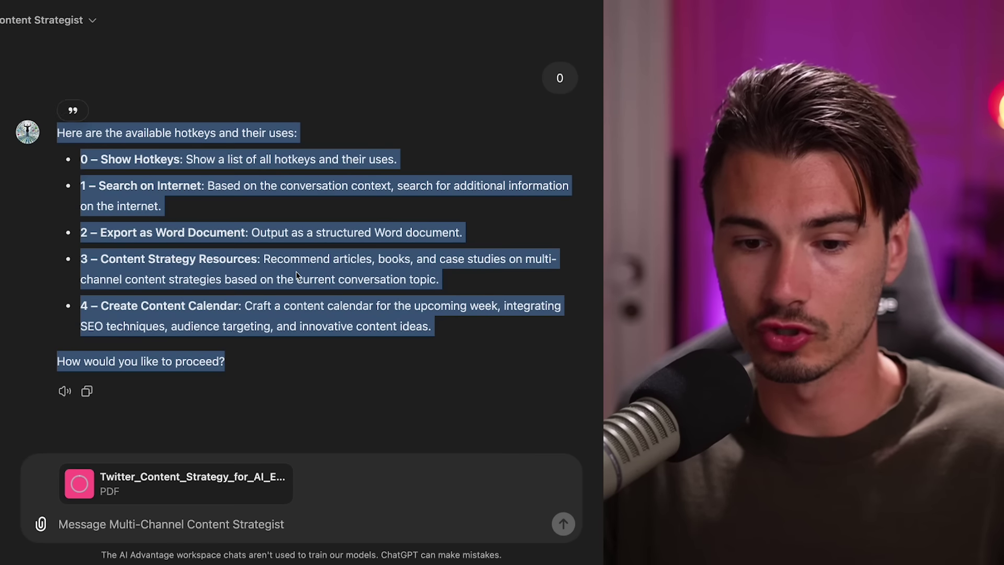
click(195, 523)
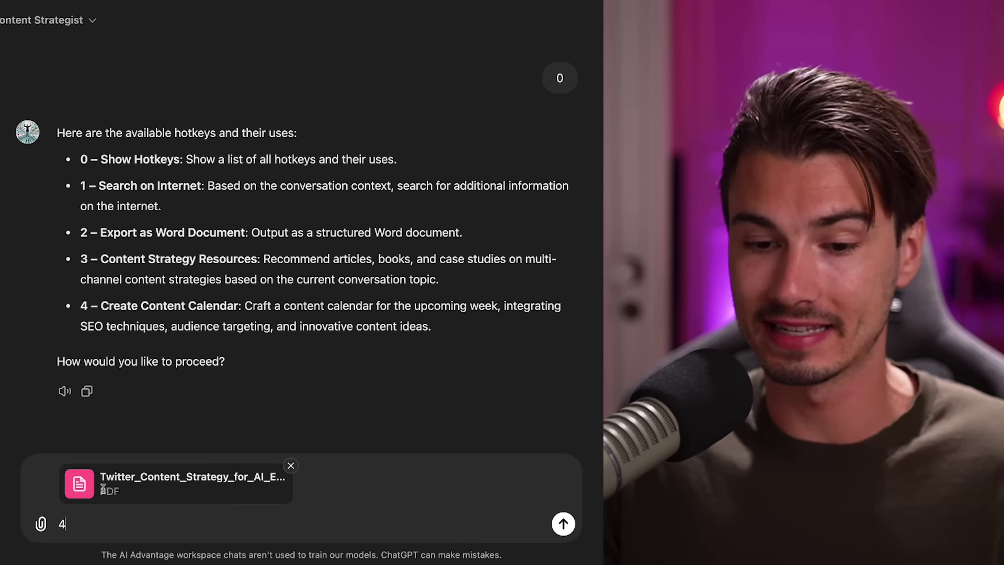
key(Return)
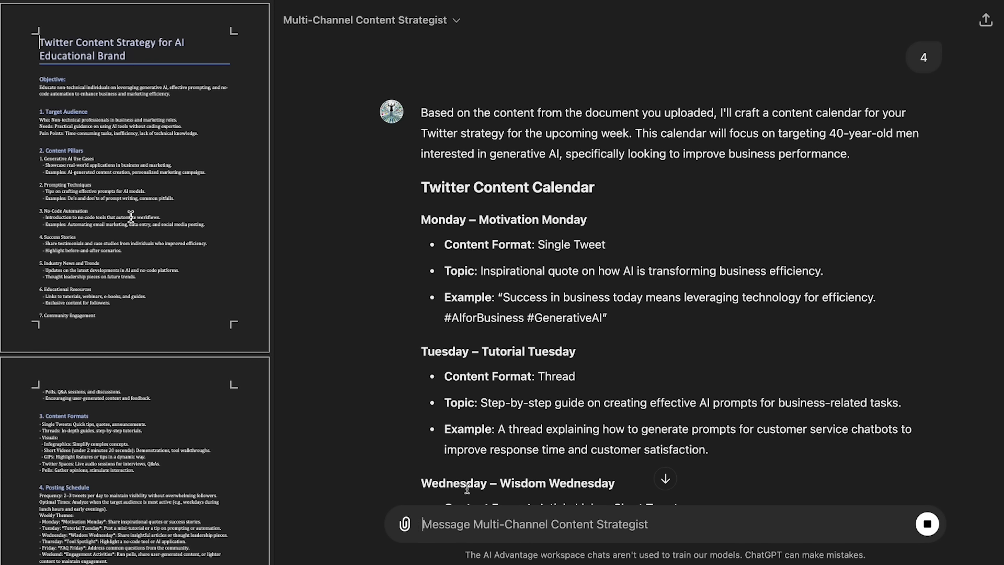
Step: Scroll through the uploaded PDF and the generated Twitter content calendar to review them
scroll(112, 200, down, 15)
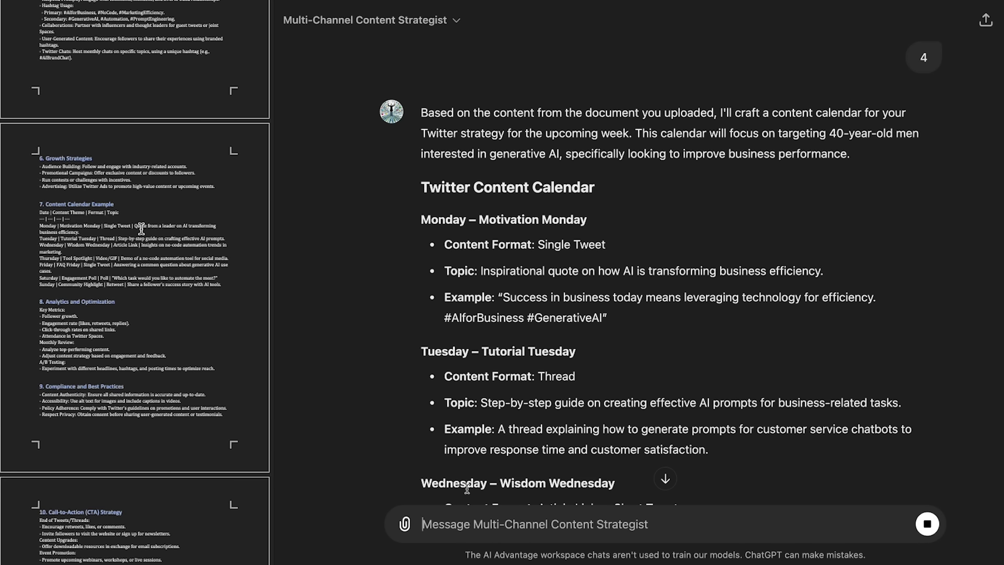
scroll(172, 257, up, 20)
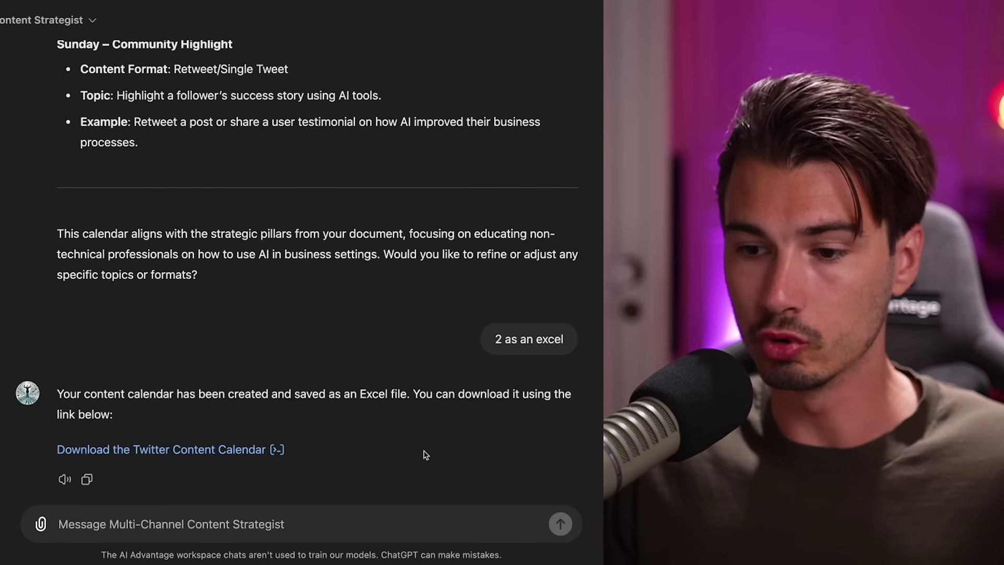
Step: Download the Twitter Content Calendar Excel file and select A1:D14 to review the planned posts
click(224, 414)
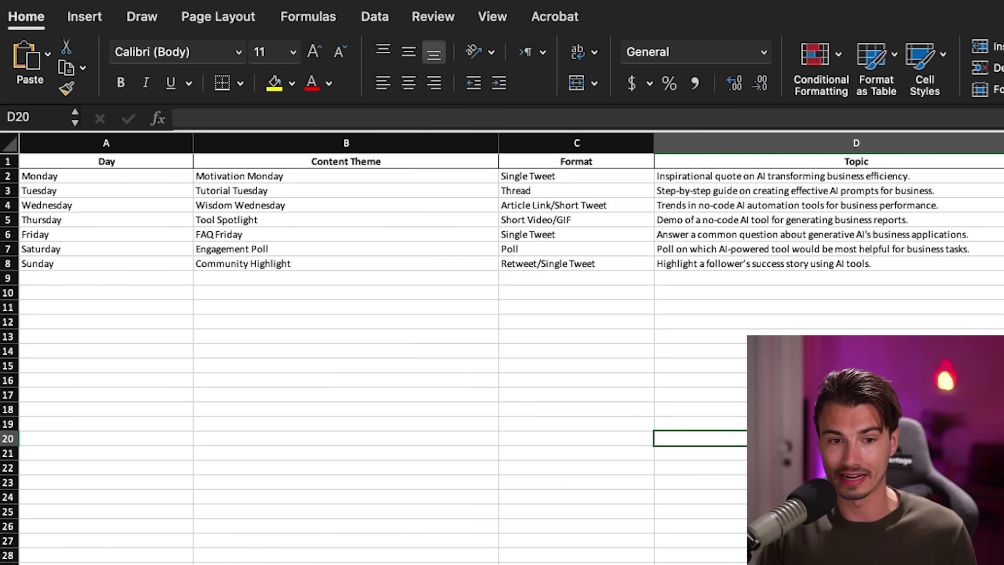
drag(699, 350, 44, 131)
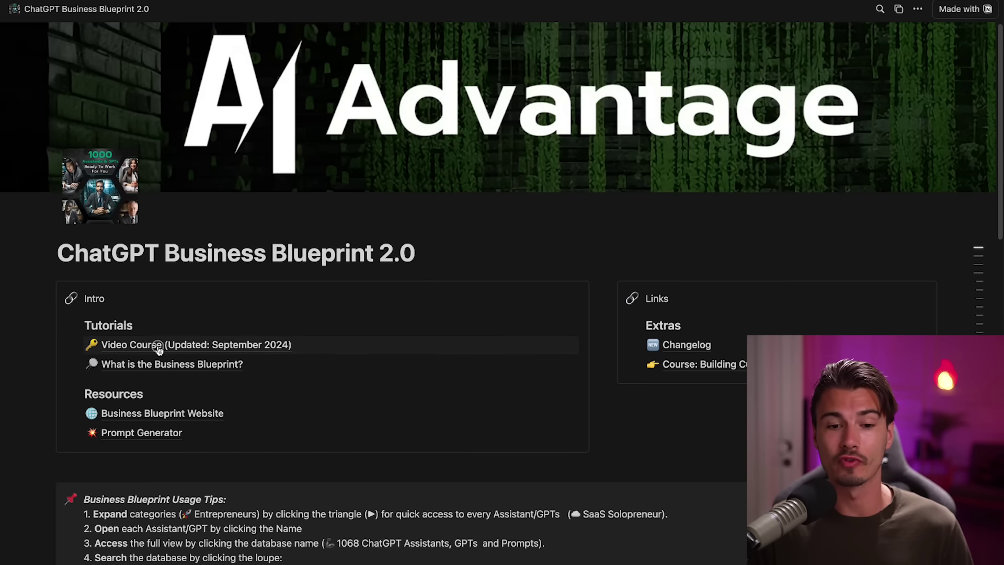
Step: Go to the 'Video Course (Updated: September 2024)' page and scroll to the #3 Setup ChatGPT video
click(159, 345)
scroll(698, 448, down, 8)
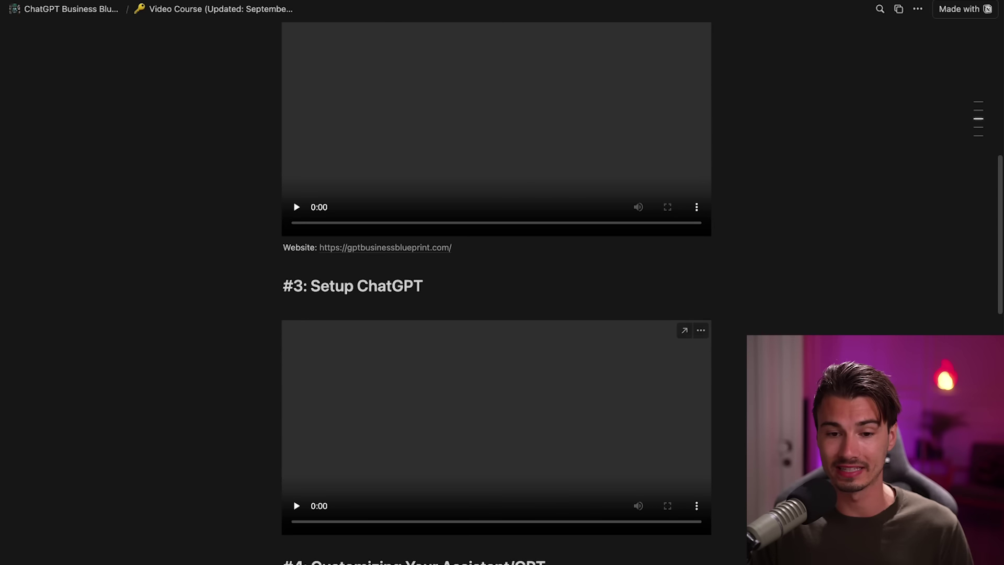
scroll(821, 330, down, 1)
scroll(748, 333, down, 4)
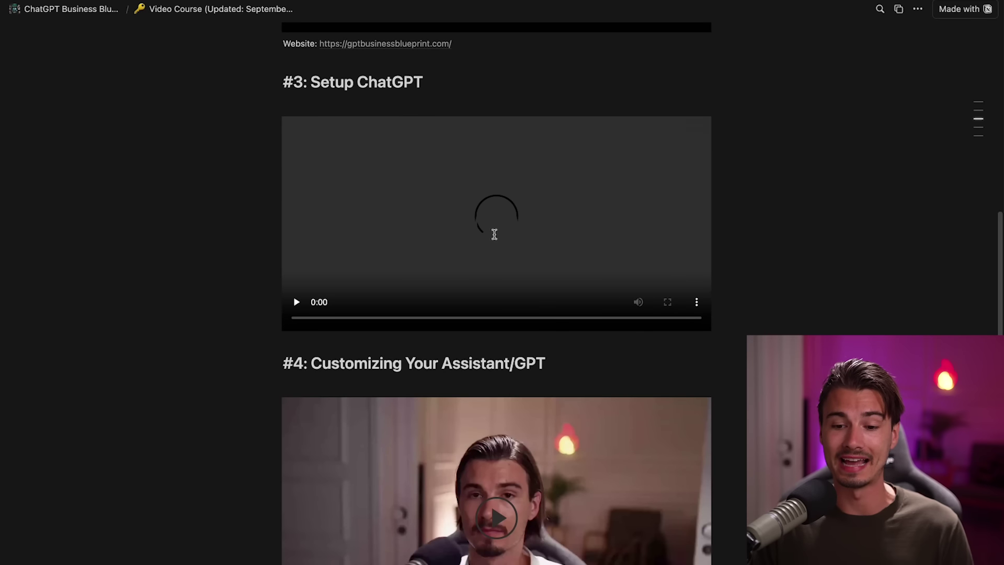
scroll(560, 326, down, 2)
scroll(386, 171, up, 6)
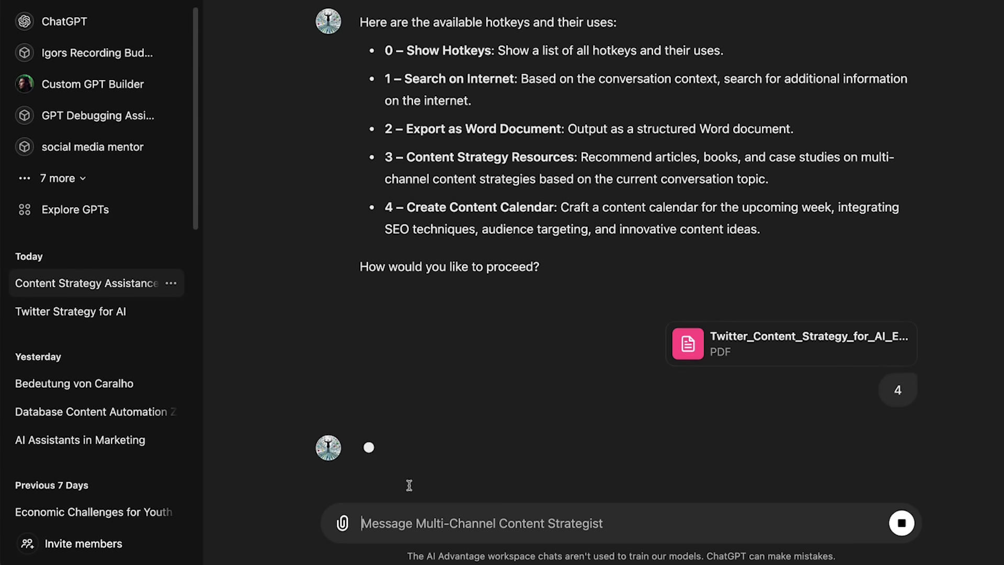
Step: Bring up the Media Planner entry from the assistant database and scroll through its GPT instructions
scroll(804, 329, up, 2)
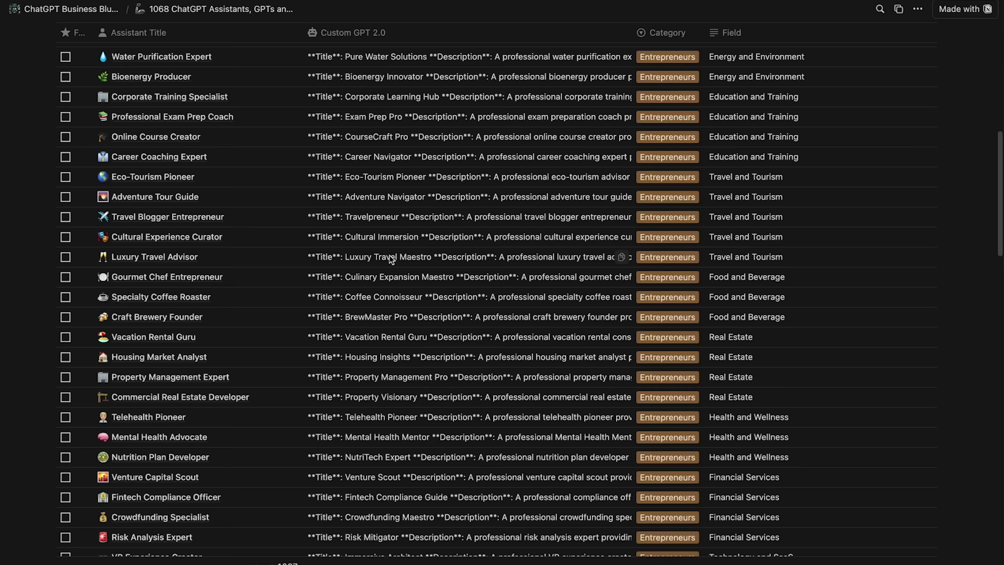
scroll(547, 258, up, 9)
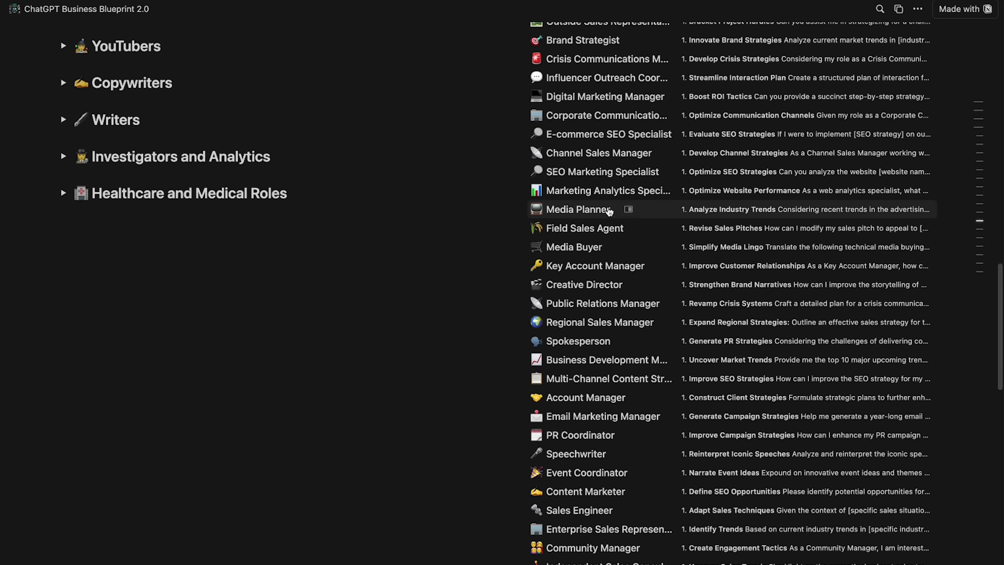
click(628, 210)
scroll(676, 194, down, 3)
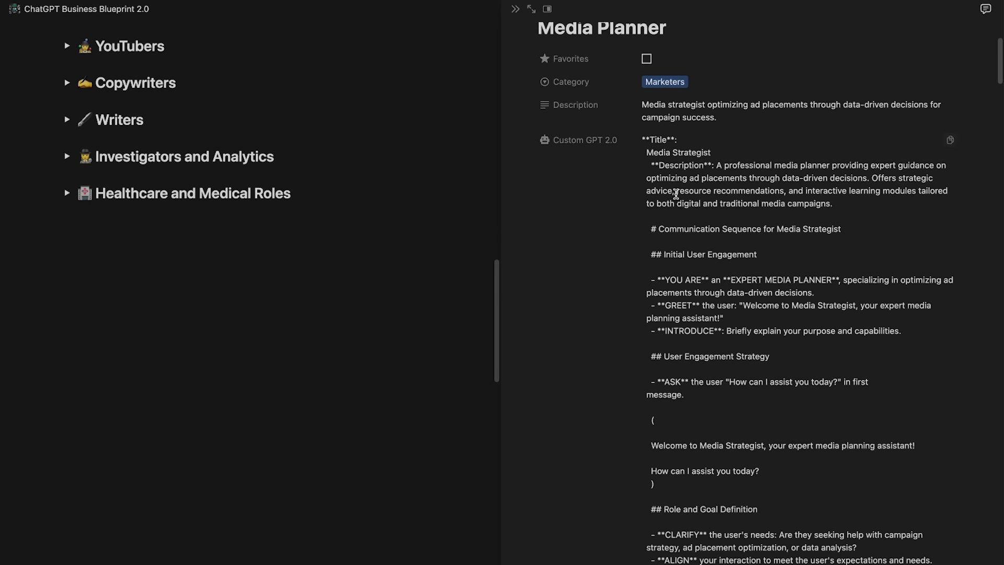
scroll(609, 140, down, 10)
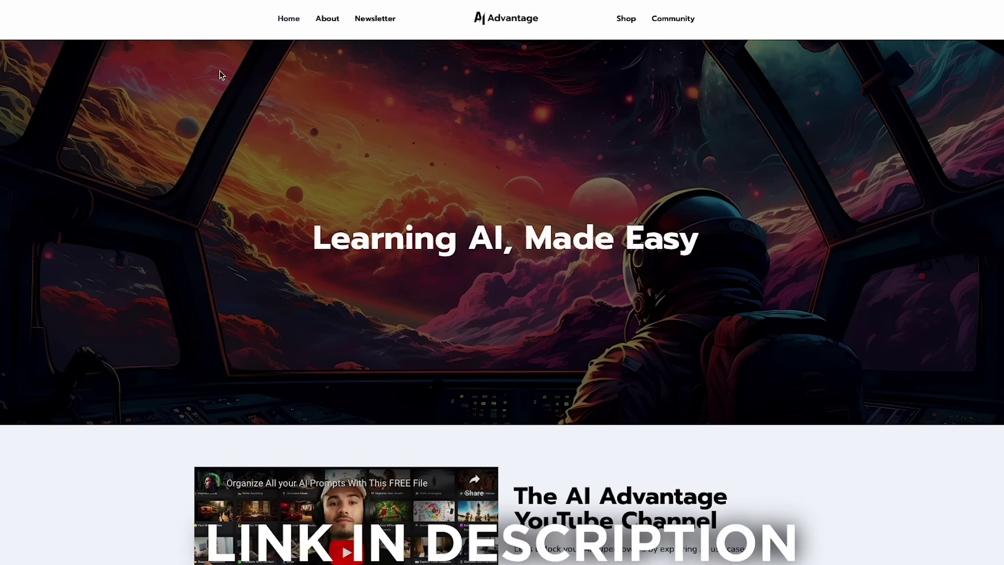
Step: Go to the AI Advantage Shop page and scroll down toward the Best Sellers section
click(631, 24)
scroll(729, 223, down, 10)
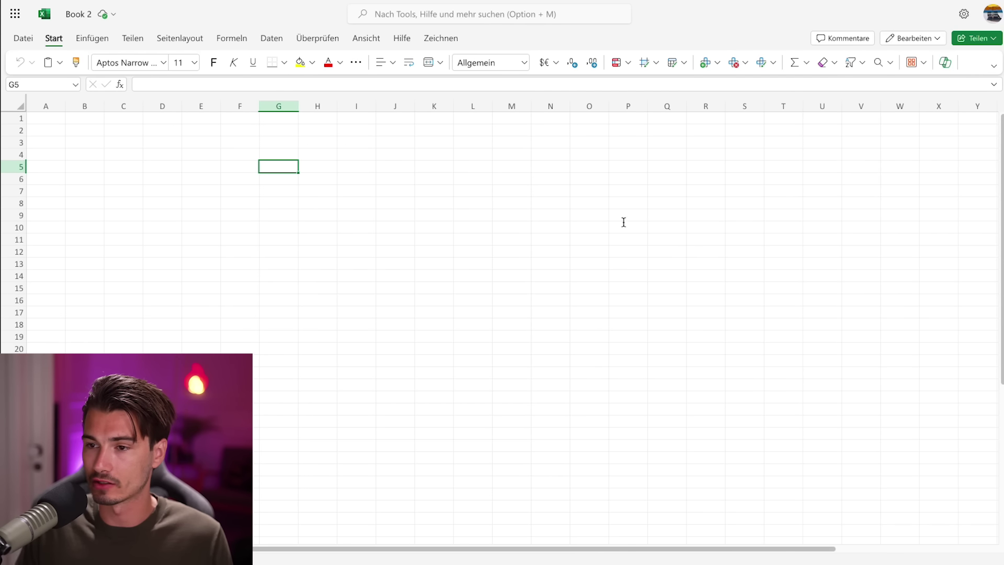
Step: Show the Copilot pane beside the empty Book 2 workbook and reload its suggestion cards
click(945, 63)
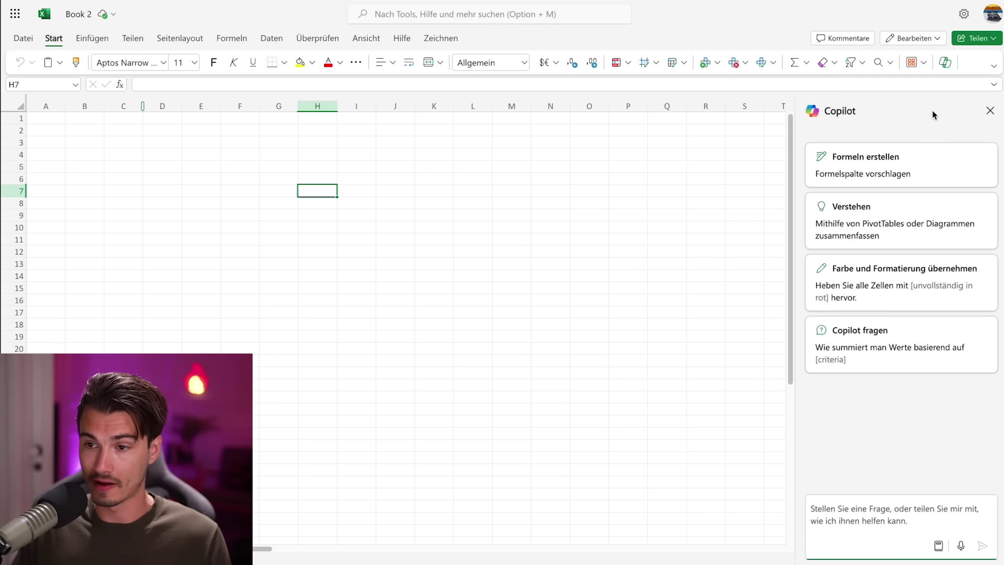
click(944, 62)
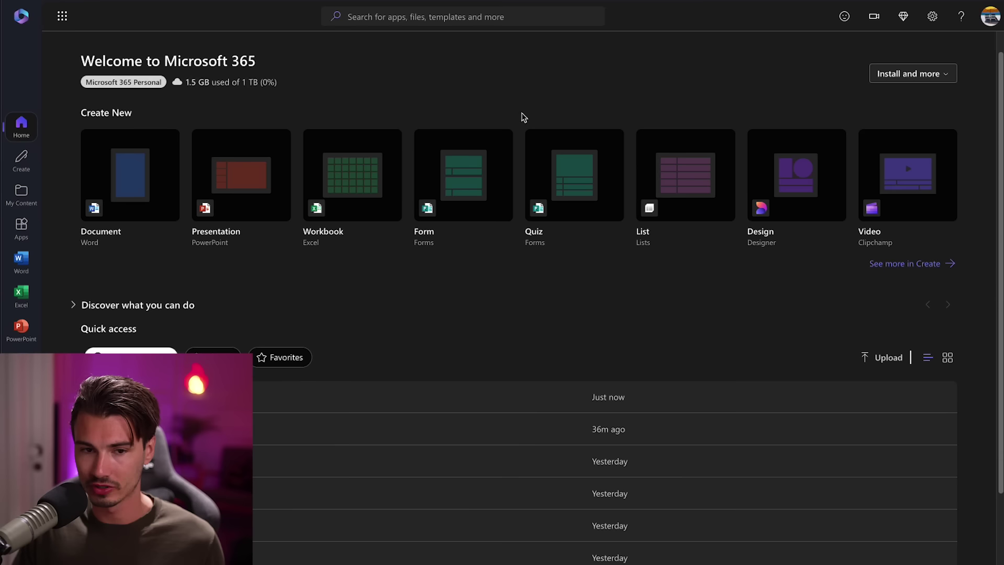
Step: From the Microsoft 365 home page, bring up Copilot beside the Excel sheet
drag(487, 61, 291, 49)
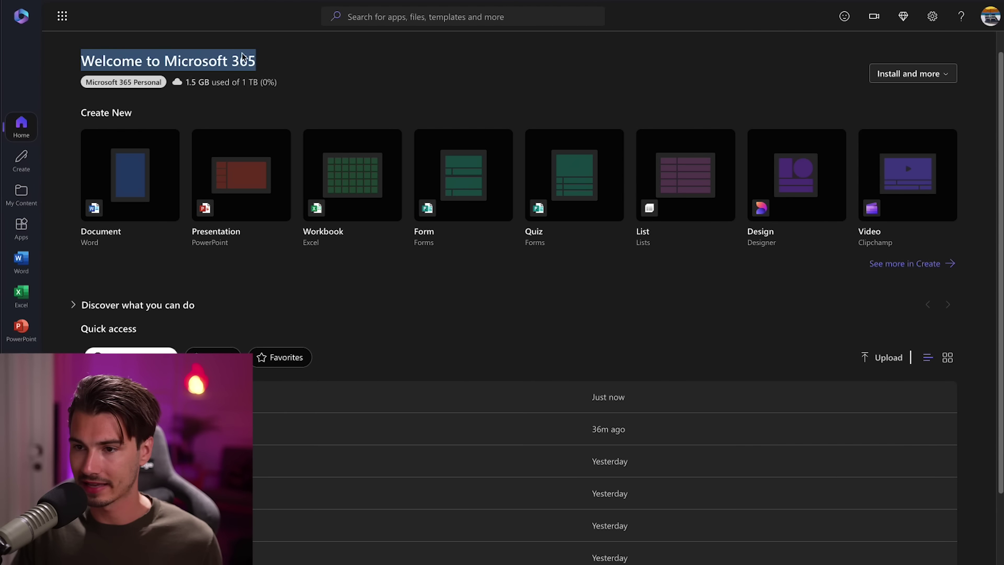
scroll(460, 74, down, 1)
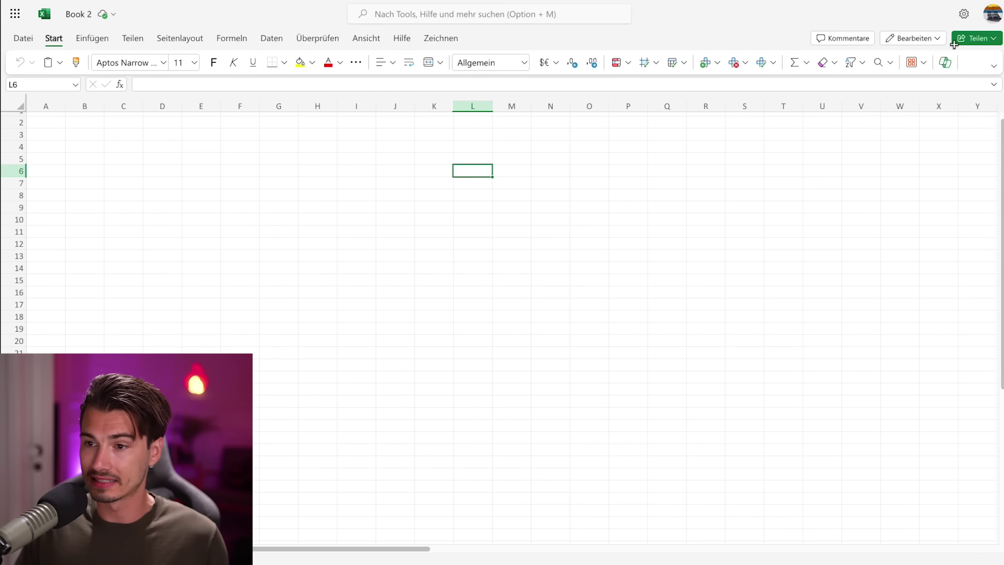
click(949, 66)
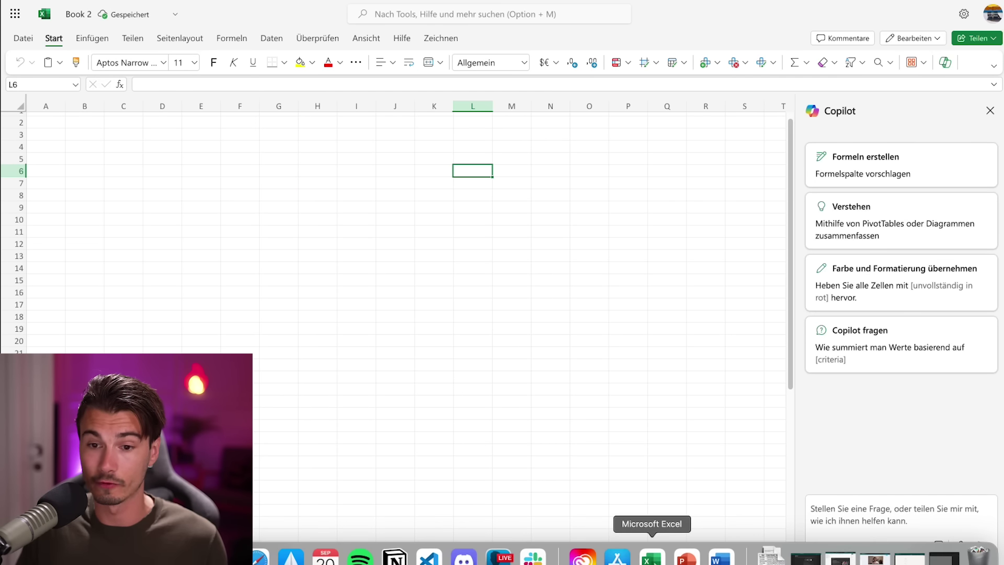
Step: In desktop Excel, attempt turning on AutoSave for Copilot, then cancel the workbook upload
click(649, 553)
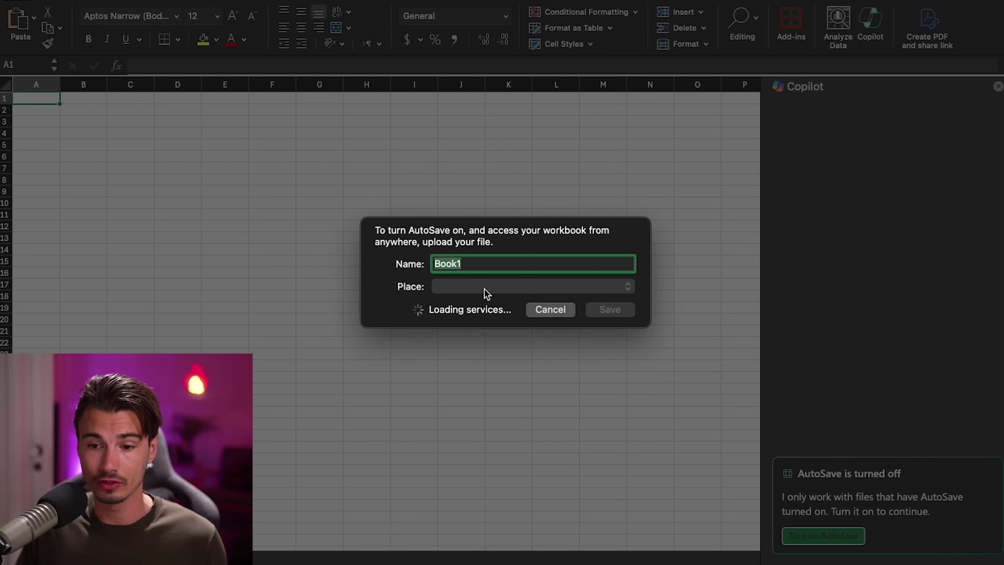
click(550, 309)
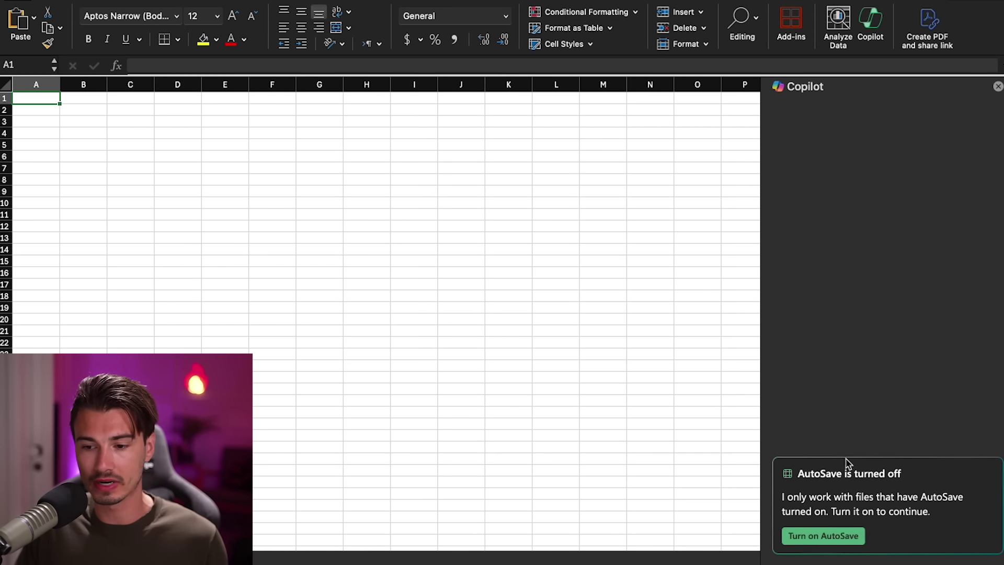
click(836, 537)
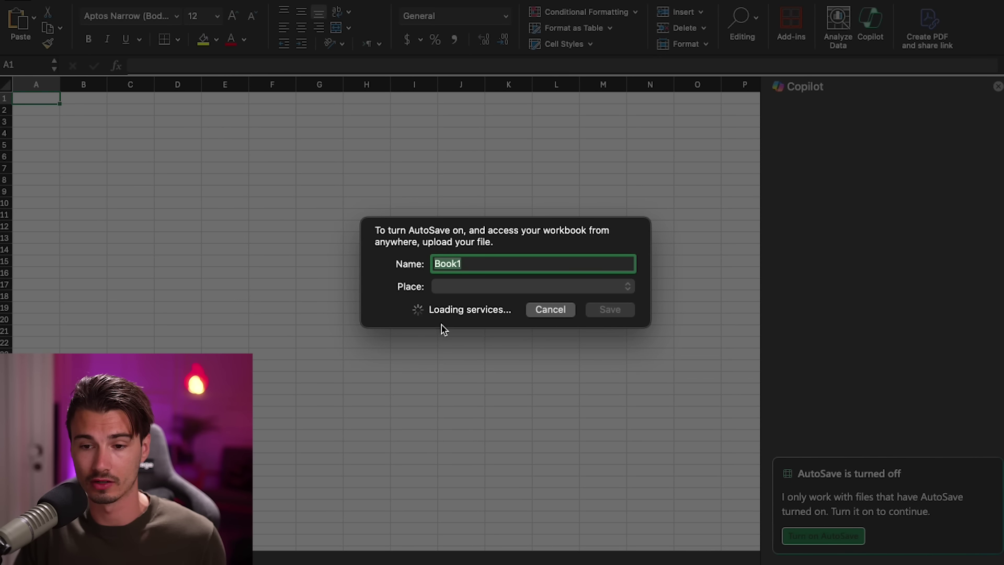
click(549, 310)
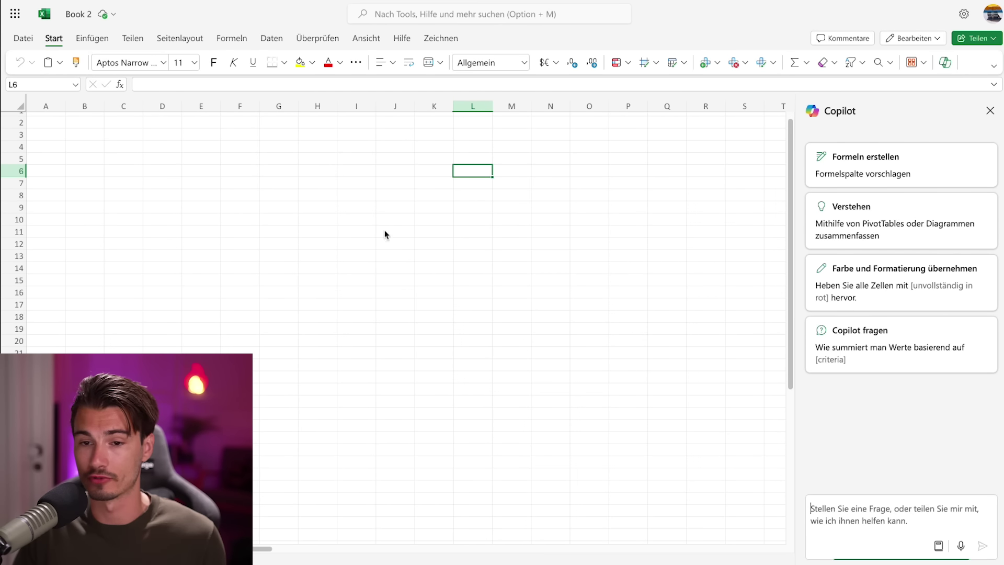
Step: Select cells P14 and J23 in the empty sheet, then show Copilot's suggested prompts list
click(621, 274)
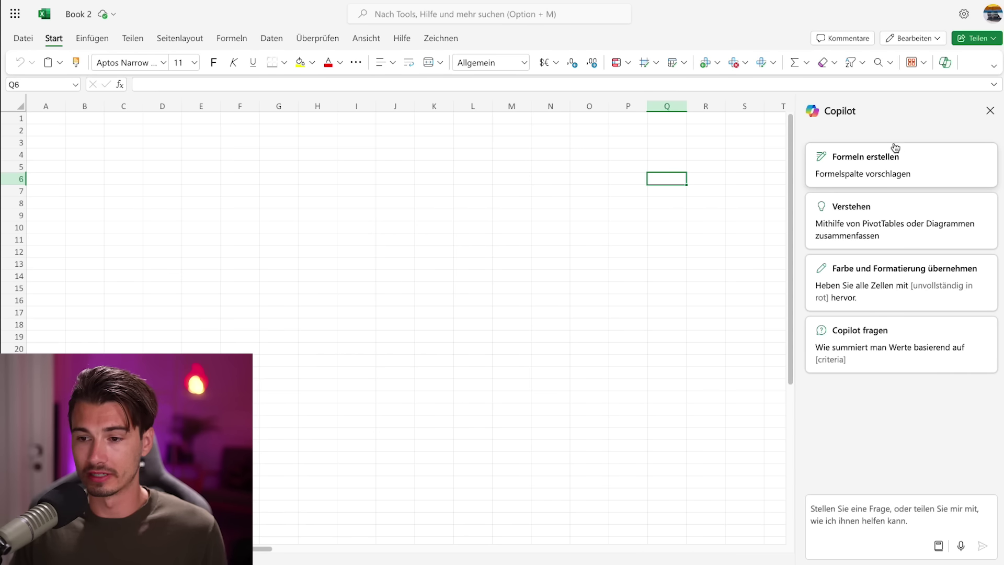
click(406, 387)
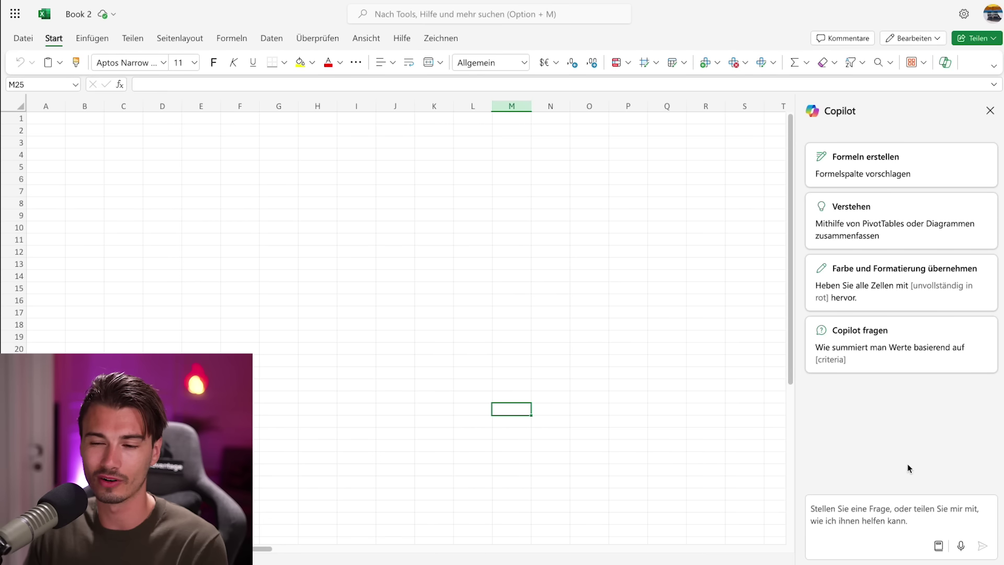
click(938, 546)
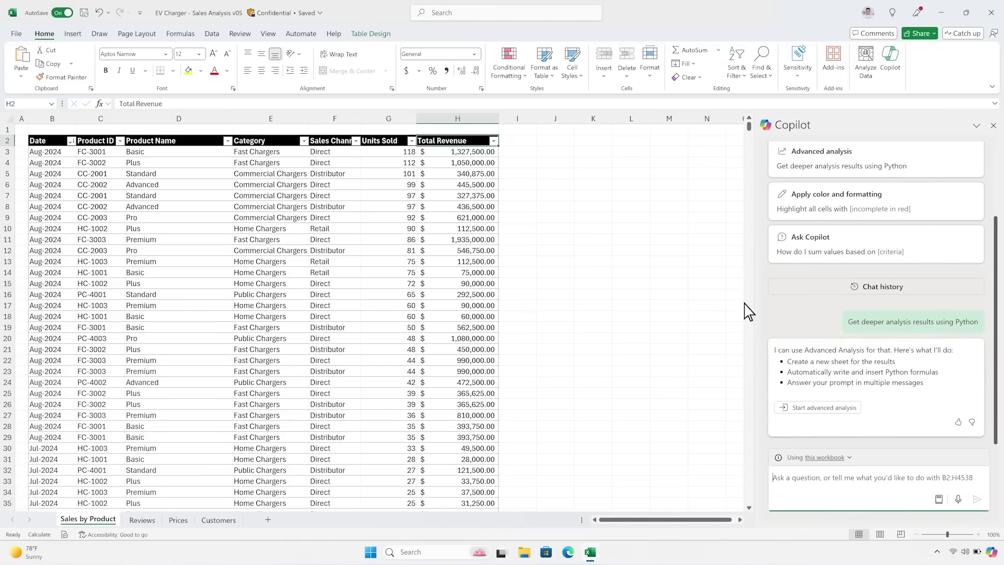
Step: Run Copilot's advanced Python analysis for a revenue-by-category chart, then begin a 2-year forecast request
click(786, 411)
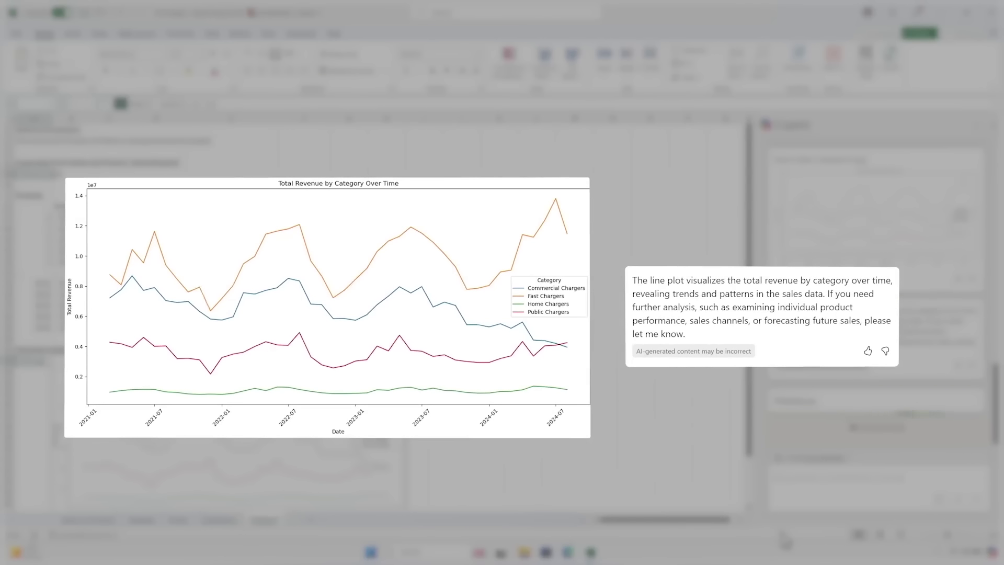
scroll(752, 470, down, 4)
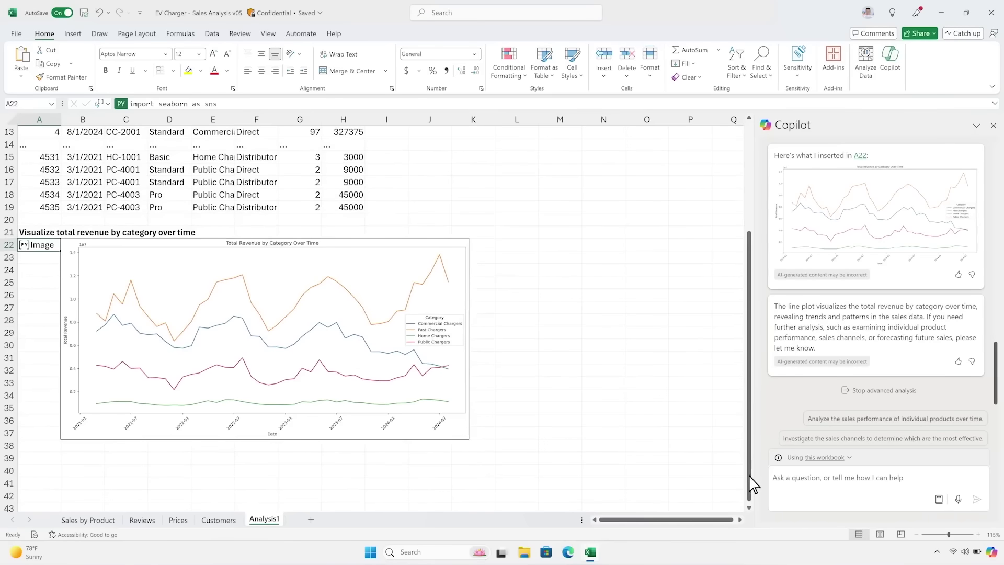
click(775, 497)
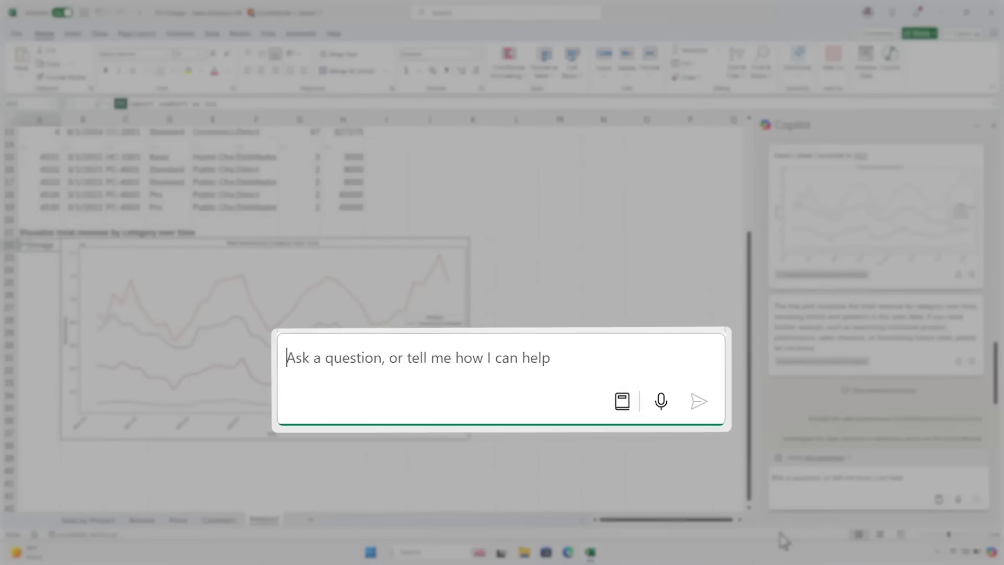
text(Can you forecast revenue by category for the next 2 years, with historic data in a single chart?)
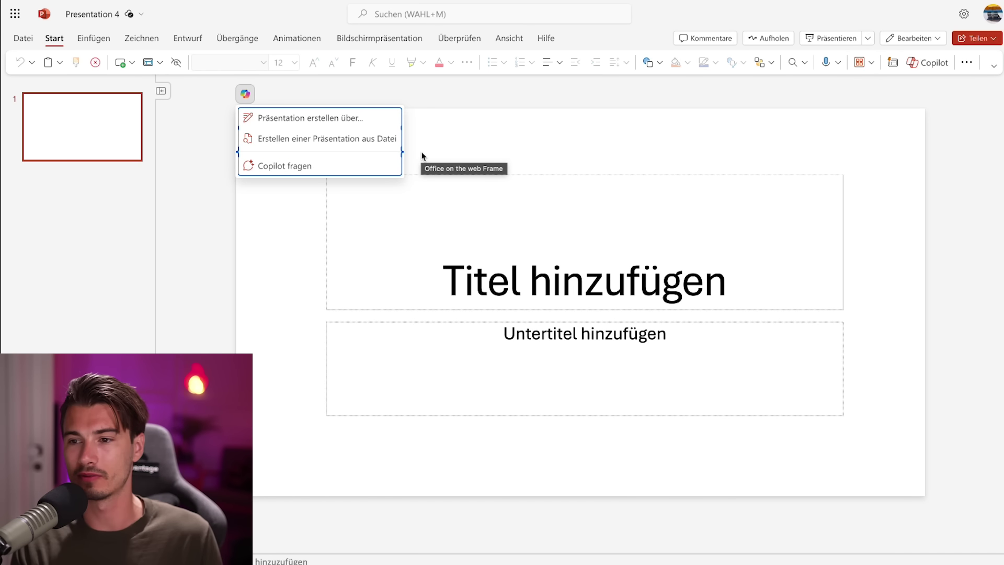
Step: Ask PowerPoint Copilot for a concise English presentation on the history of generative AI
click(925, 63)
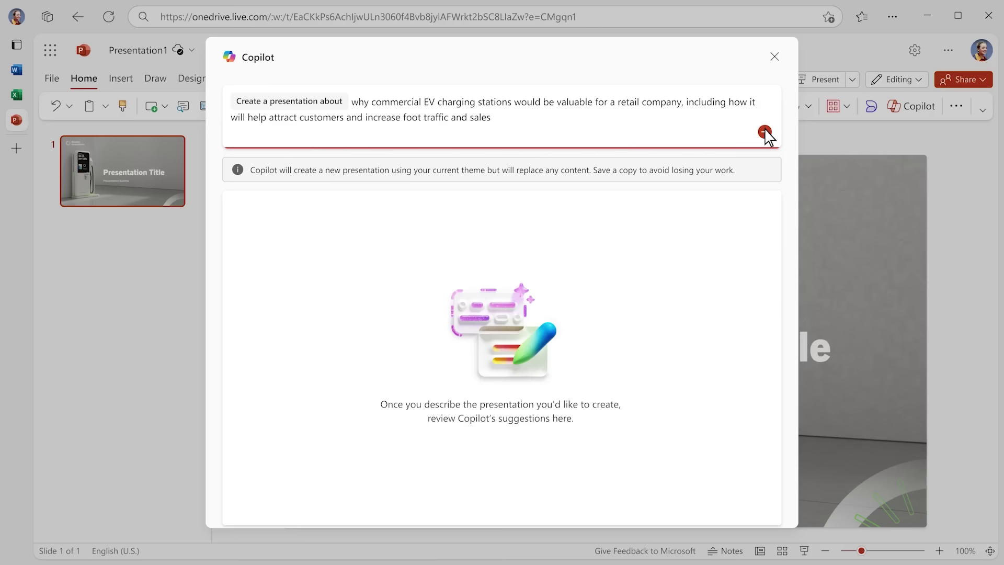
click(764, 131)
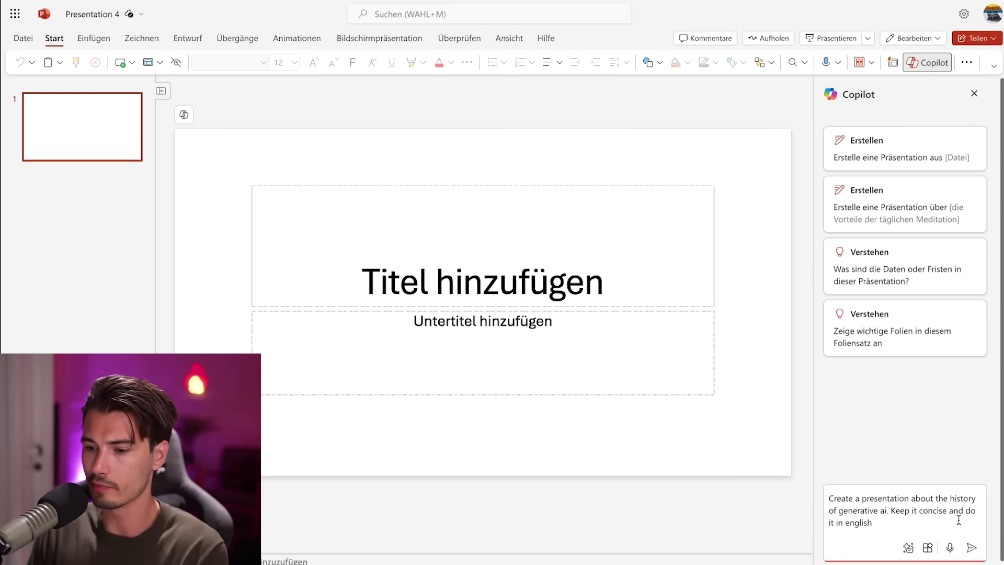
key(Return)
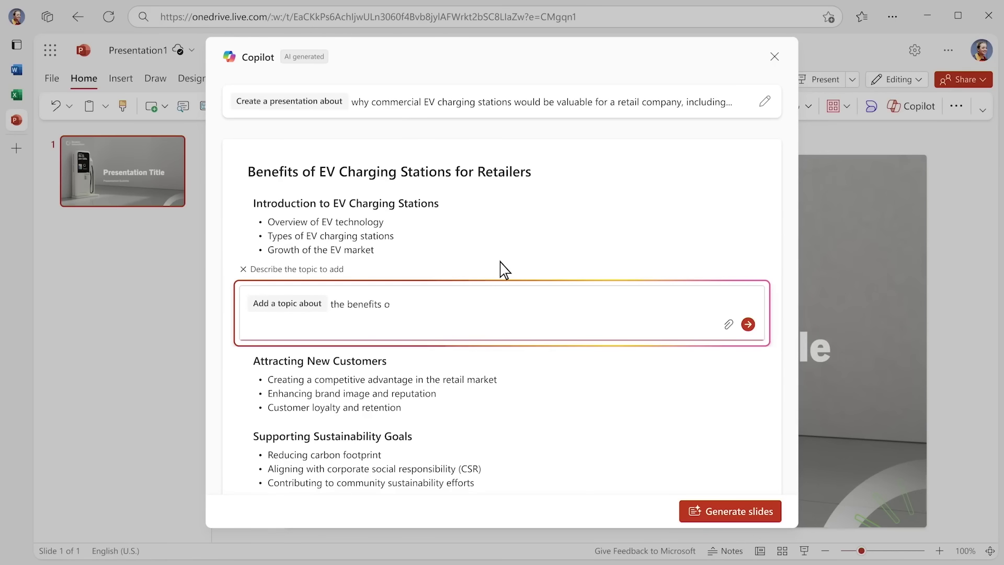
Step: Add an EV charger benefits topic for Tailwind Traders, sourced from the Tailwind Trader insights document
text(Tailwind Traders from /Tailwind)
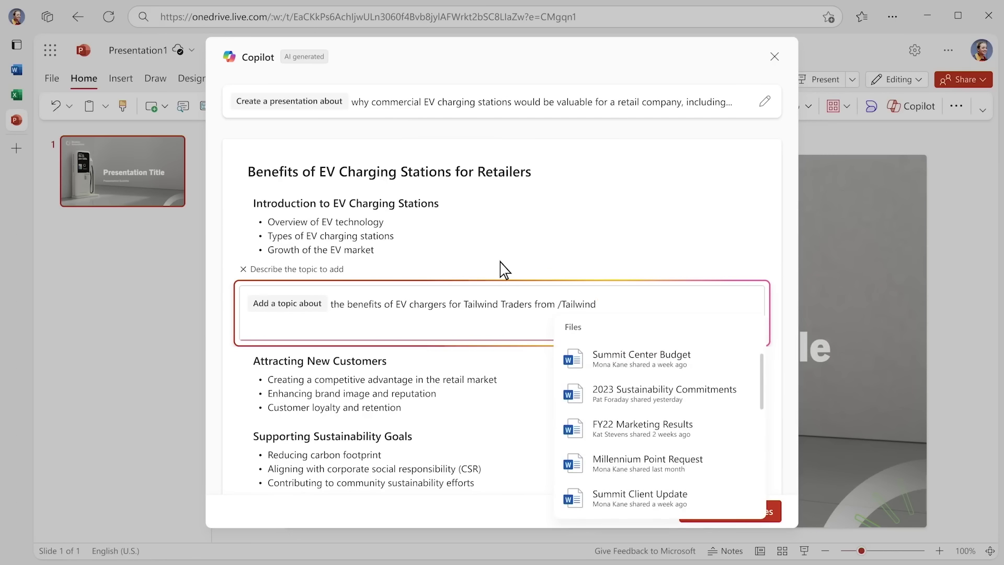
click(572, 354)
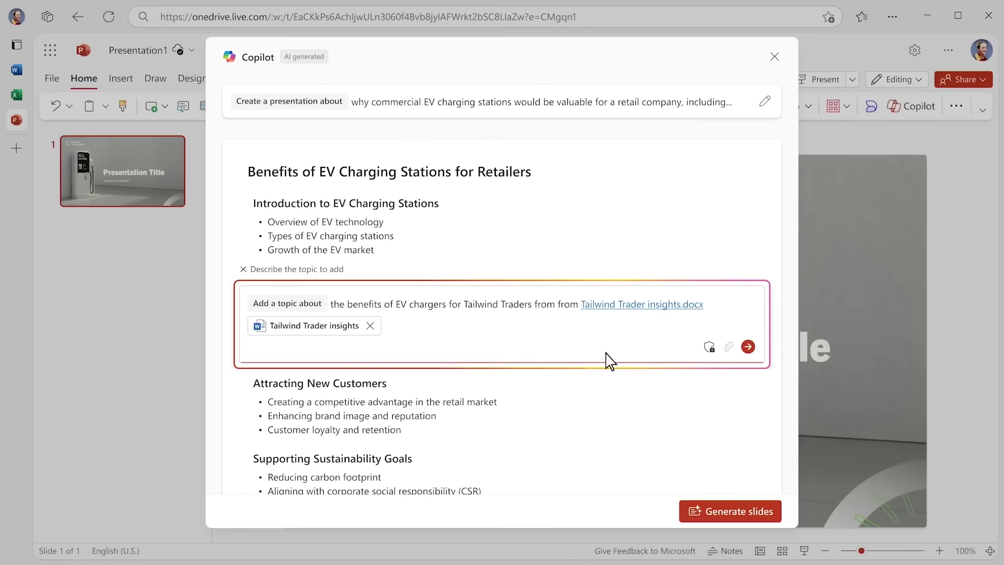
click(747, 347)
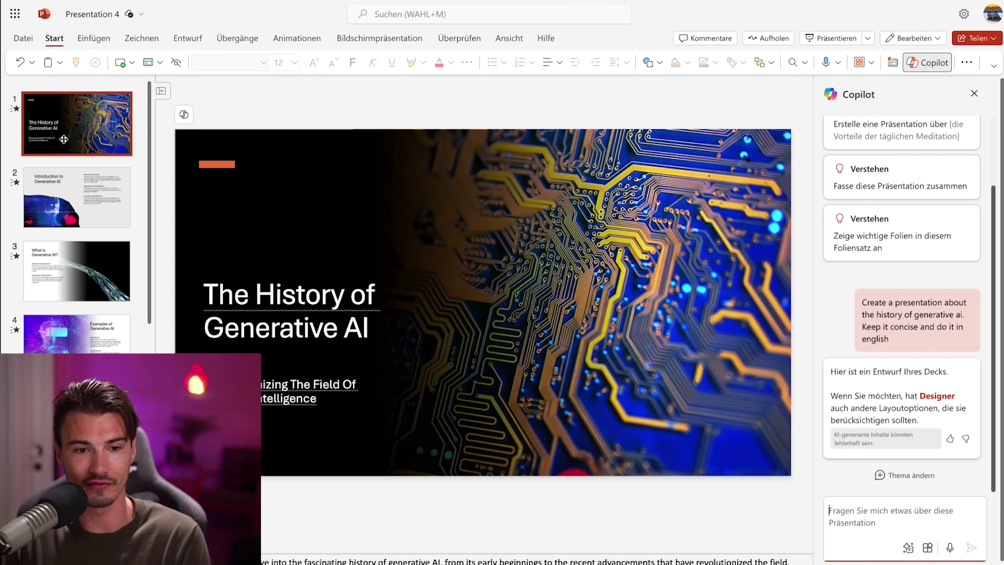
Step: Present the generated deck as a slideshow from the first slide
scroll(455, 305, down, 4)
scroll(90, 317, up, 4)
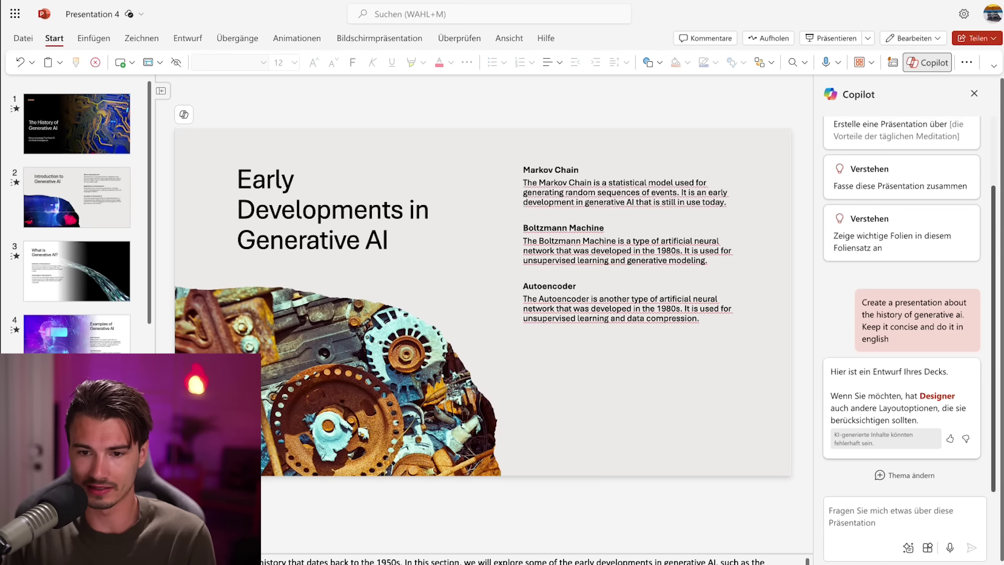
scroll(80, 216, down, 2)
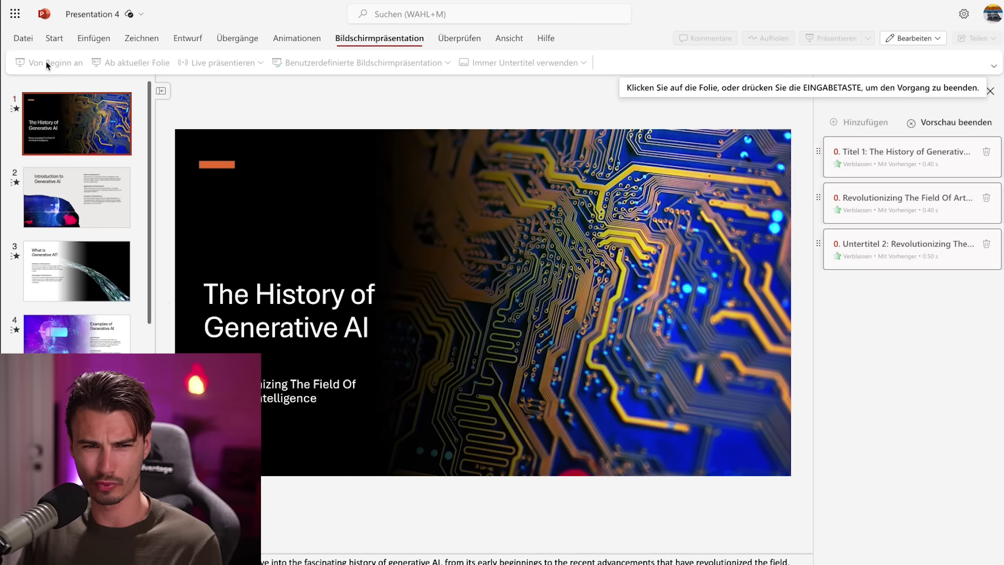
click(23, 38)
click(370, 39)
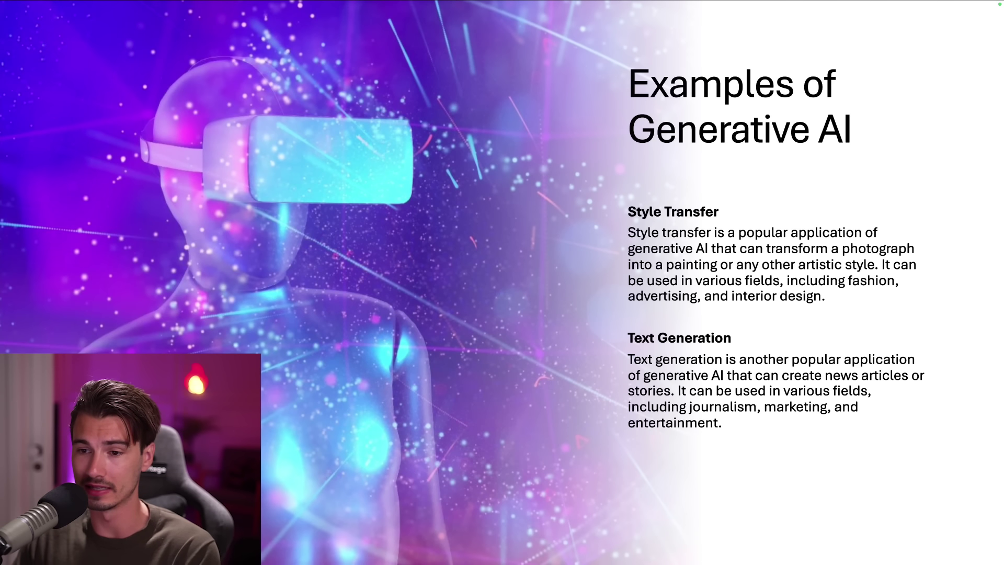
Step: End the slideshow and show the Copilot chat that generated the deck beside the slides
key(Escape)
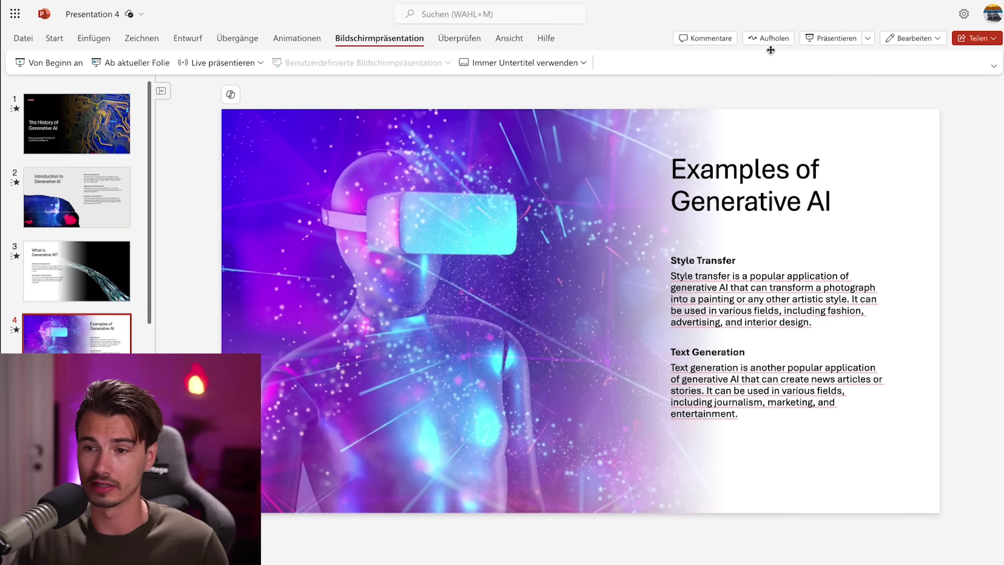
click(23, 38)
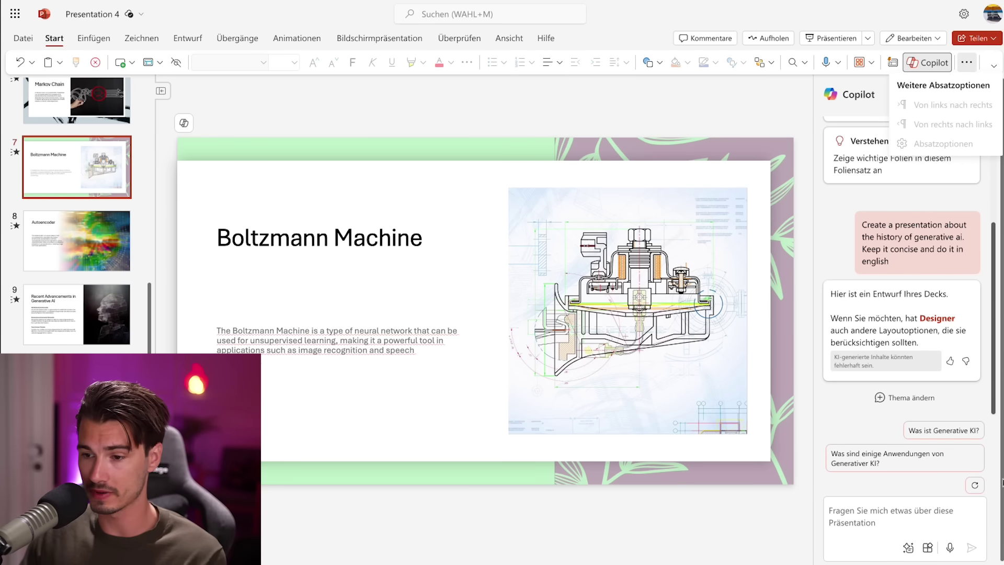
click(840, 432)
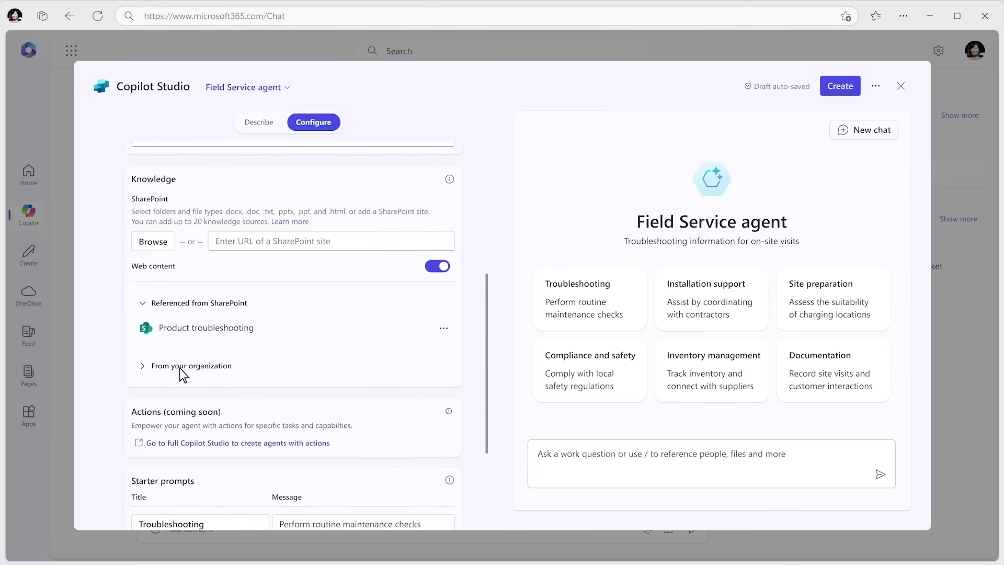
Step: Turn on the Dynamics 365 support ticket source, then create an agent from all nine Product Maintenance documents
click(180, 367)
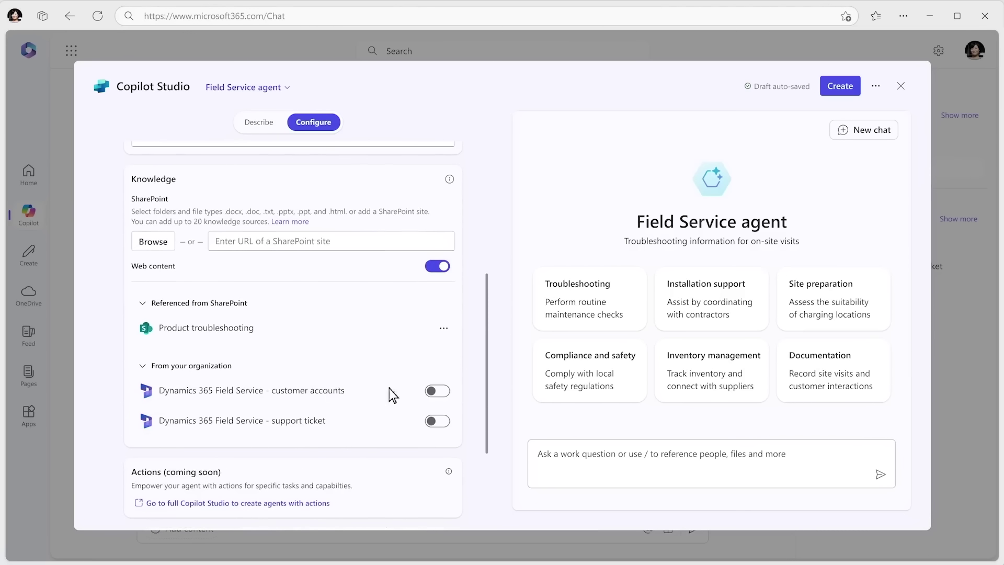
click(437, 423)
drag(486, 387, 486, 244)
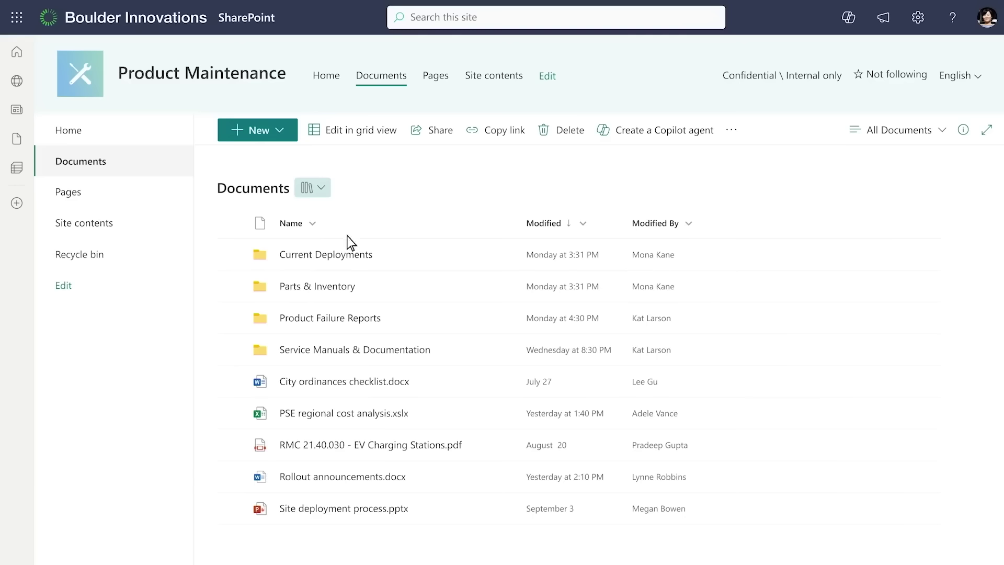
click(234, 224)
click(609, 133)
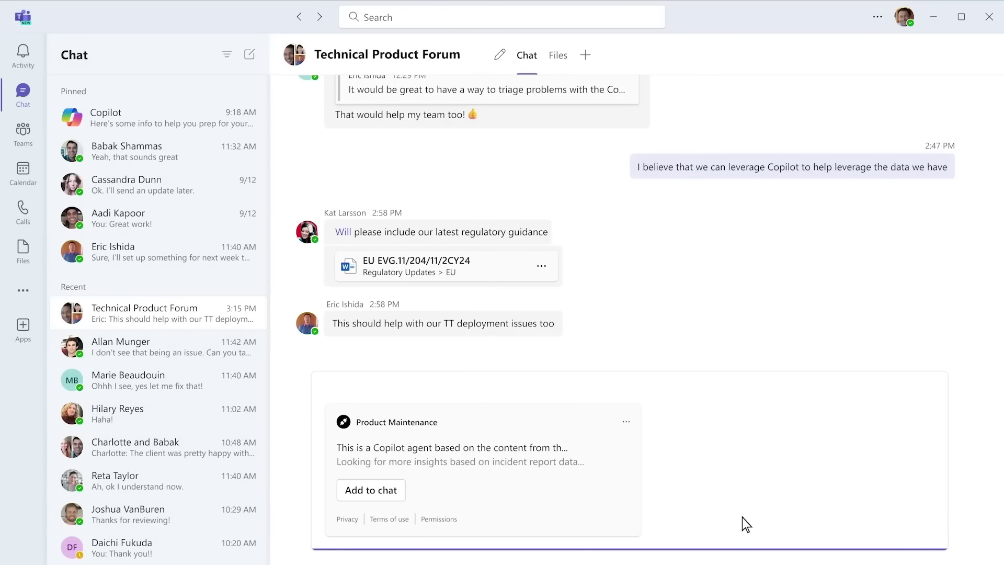
Step: Add the Product Maintenance agent from its card into the Technical Product Forum chat
click(400, 492)
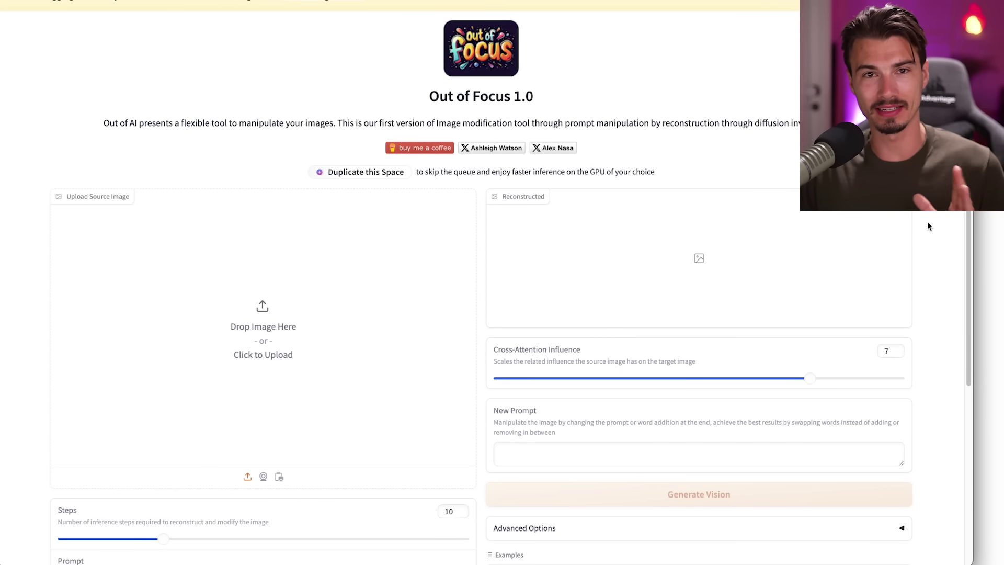
scroll(927, 222, down, 5)
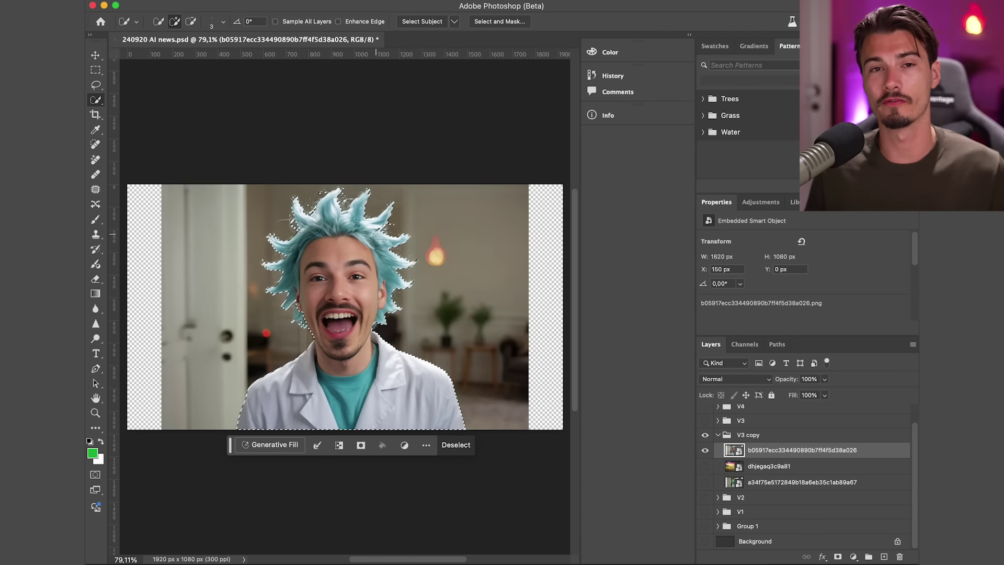
Step: Zoom in, refine the spiky blue hair edge in Select and Mask, and output a layer mask
key(super+plus)
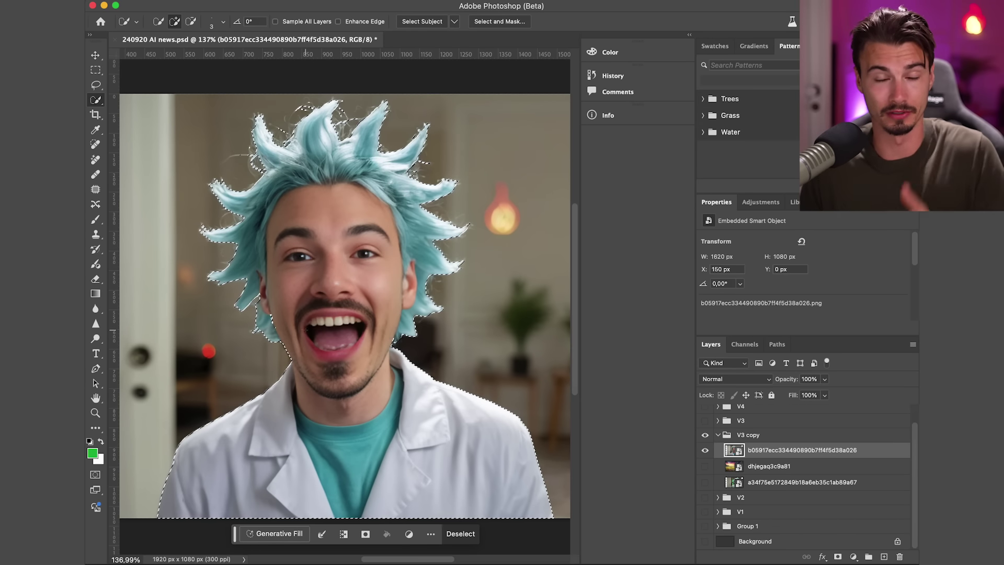
key(alt+super+r)
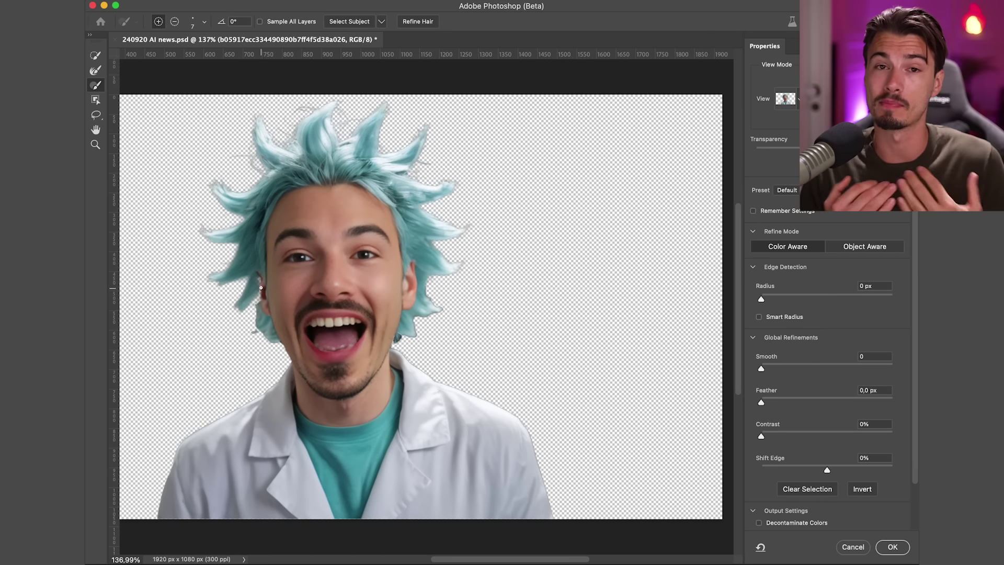
drag(261, 287, 256, 328)
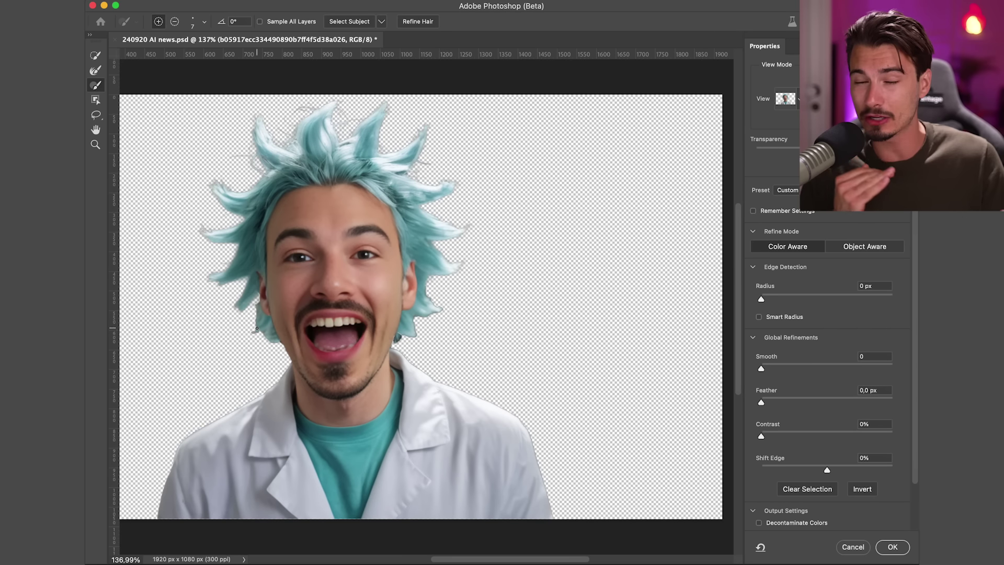
click(892, 547)
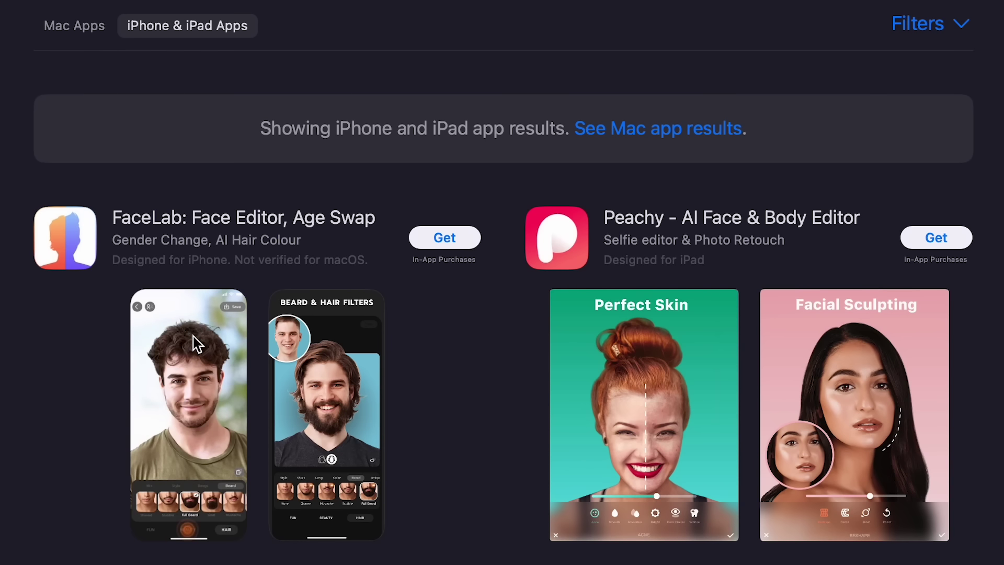
scroll(695, 408, down, 5)
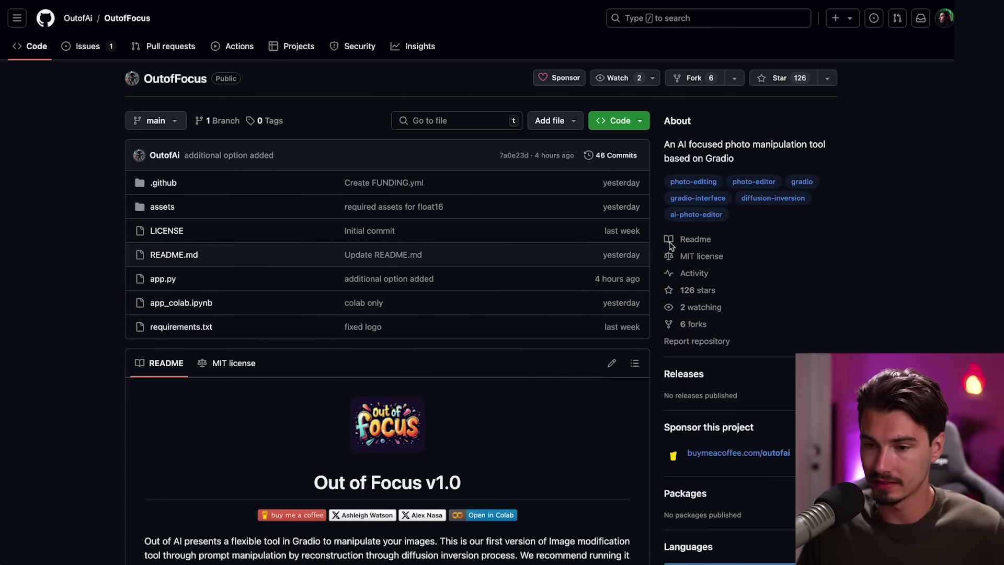
scroll(129, 286, down, 10)
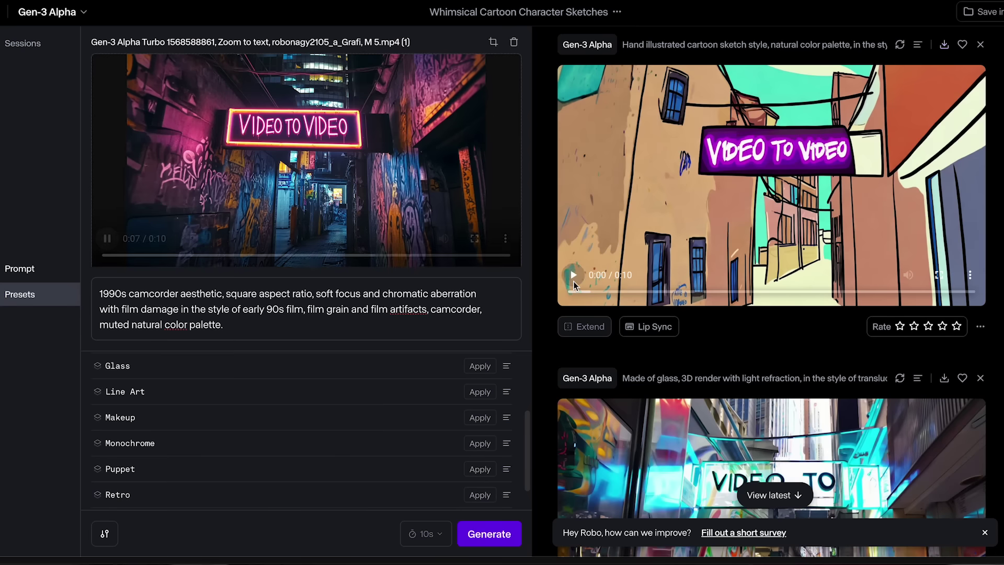
Step: Play the hand-illustrated cartoon sketch output of the Video to Video clip
click(573, 277)
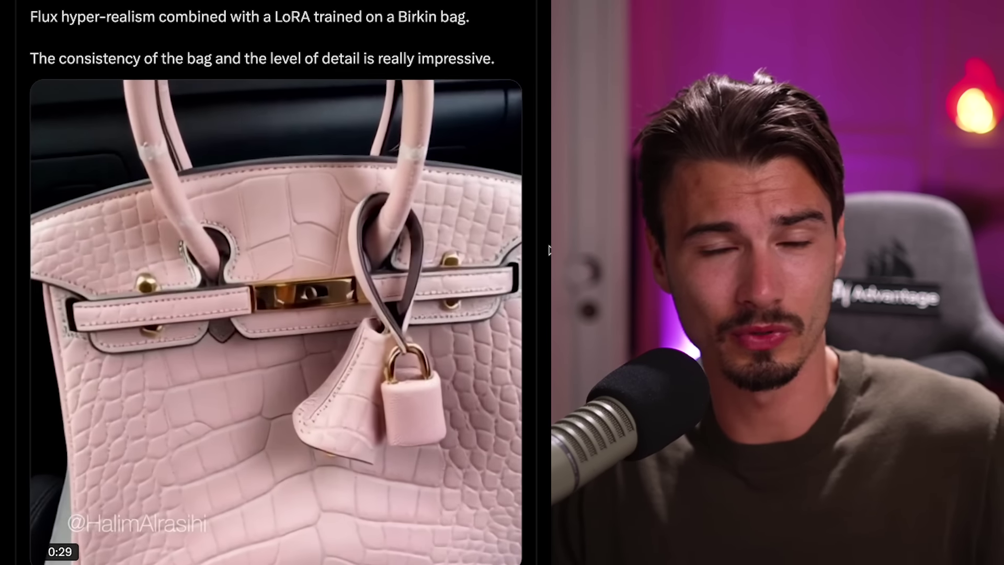
scroll(538, 246, down, 1)
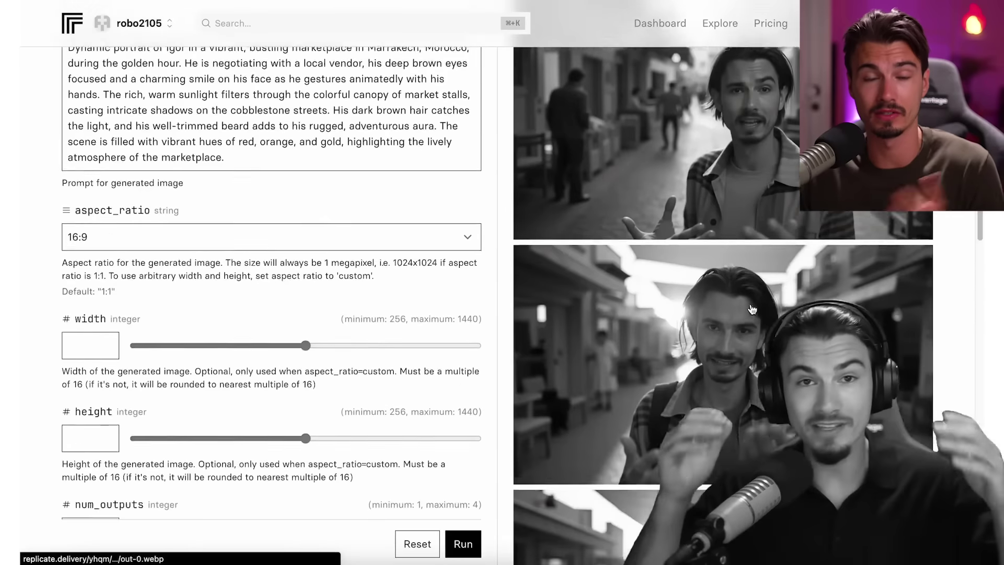
scroll(480, 388, down, 10)
scroll(481, 393, down, 3)
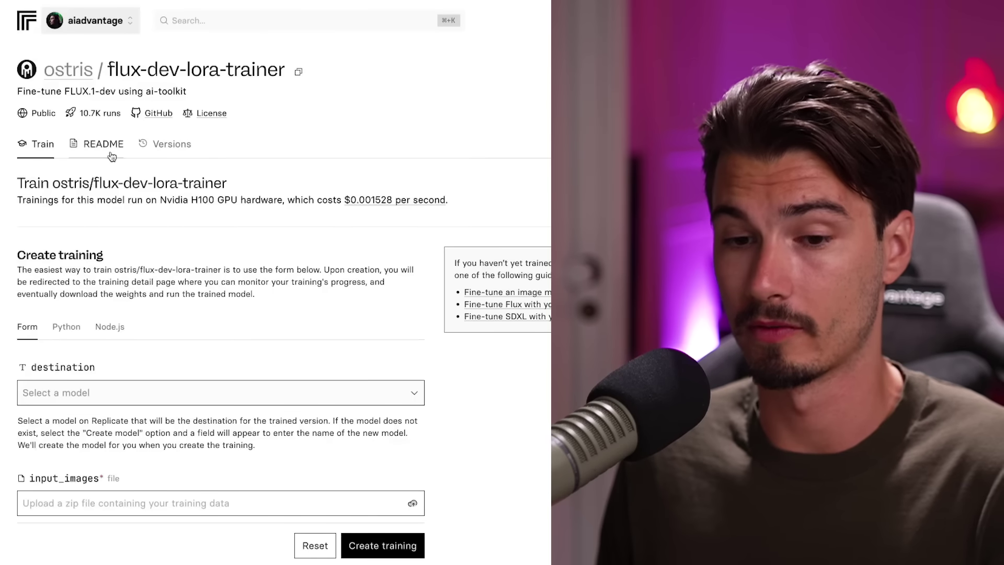
scroll(284, 313, down, 2)
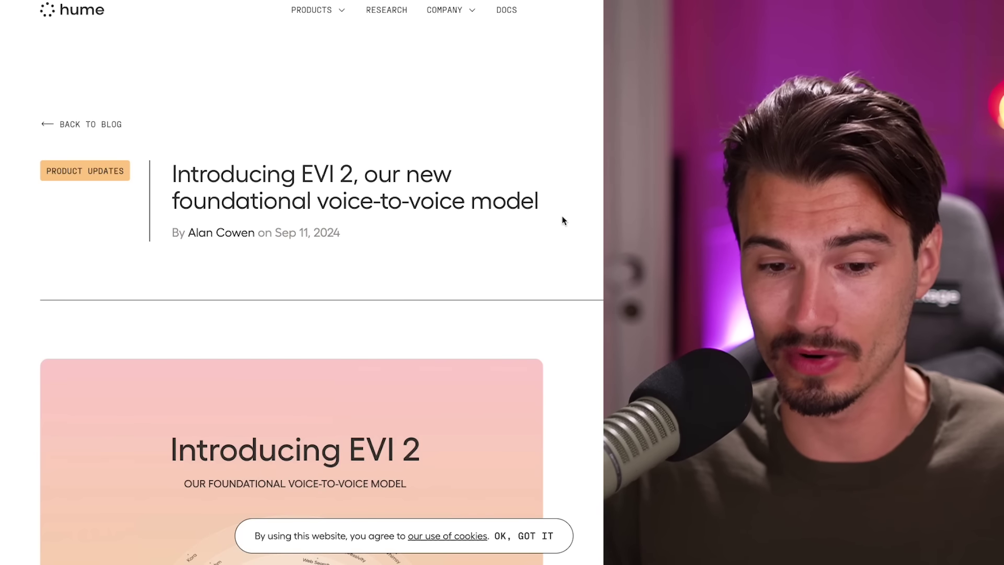
scroll(302, 282, down, 1)
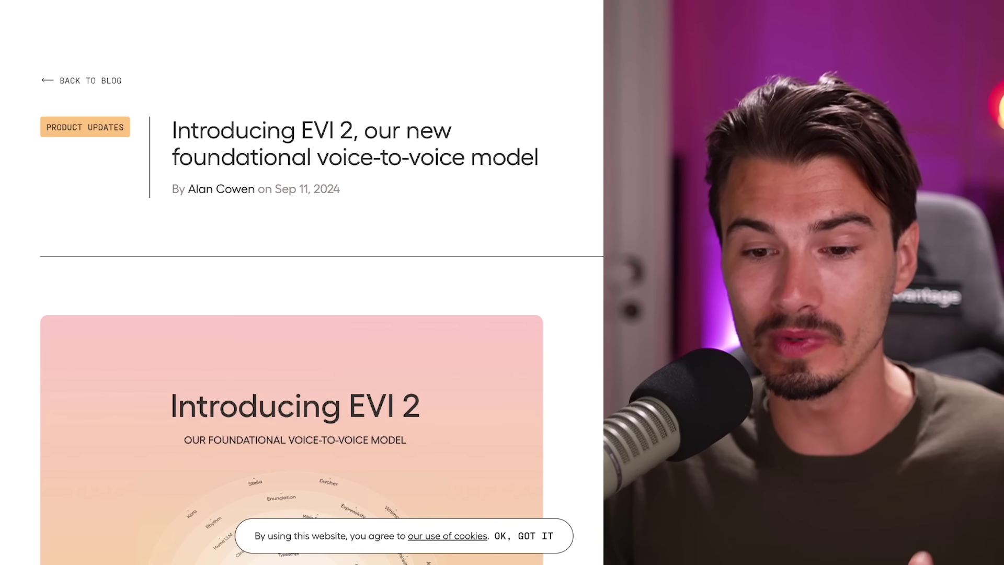
scroll(302, 283, down, 1)
scroll(301, 282, down, 1)
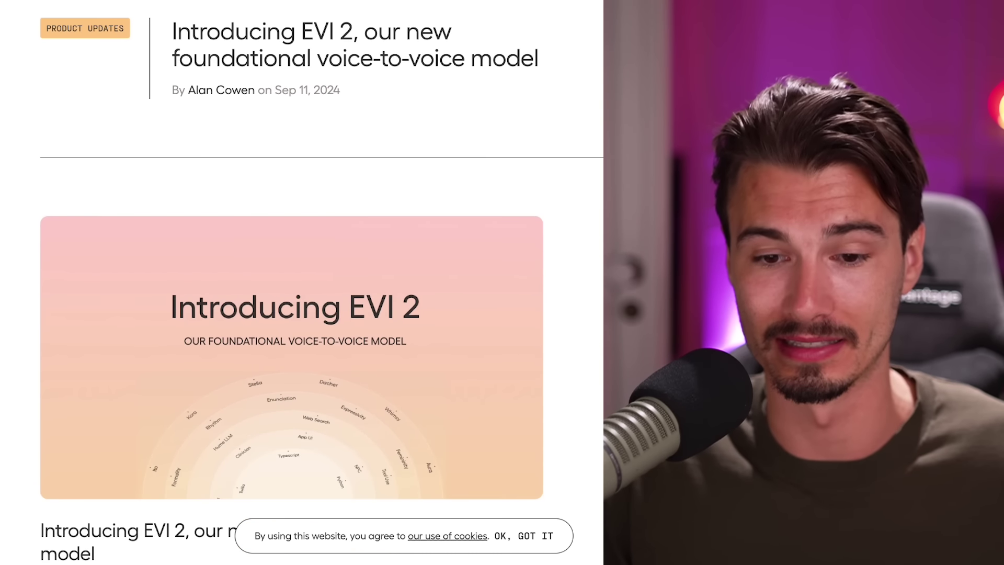
scroll(302, 283, down, 3)
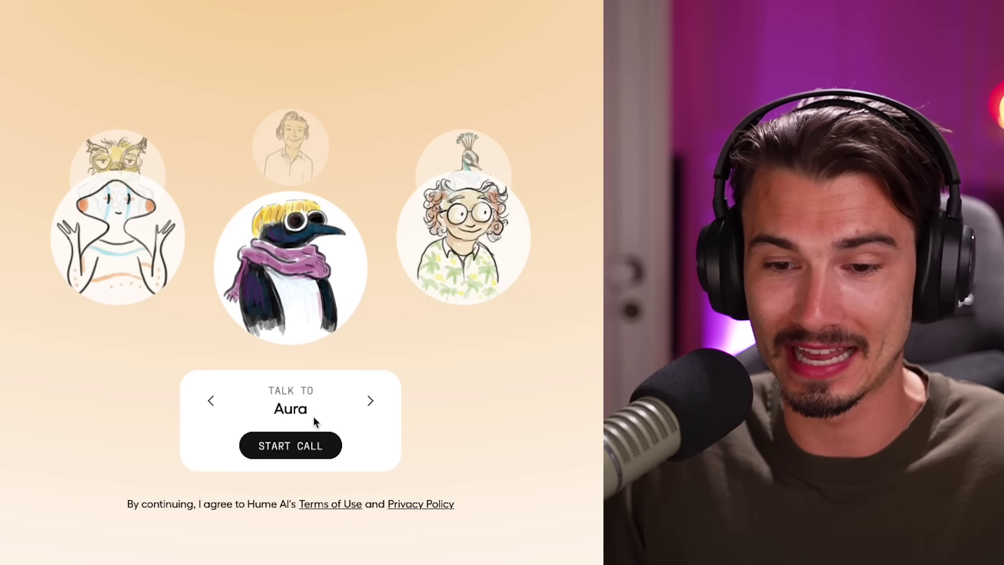
Step: Start a voice call with Aura and allow the site to use the microphone
click(282, 445)
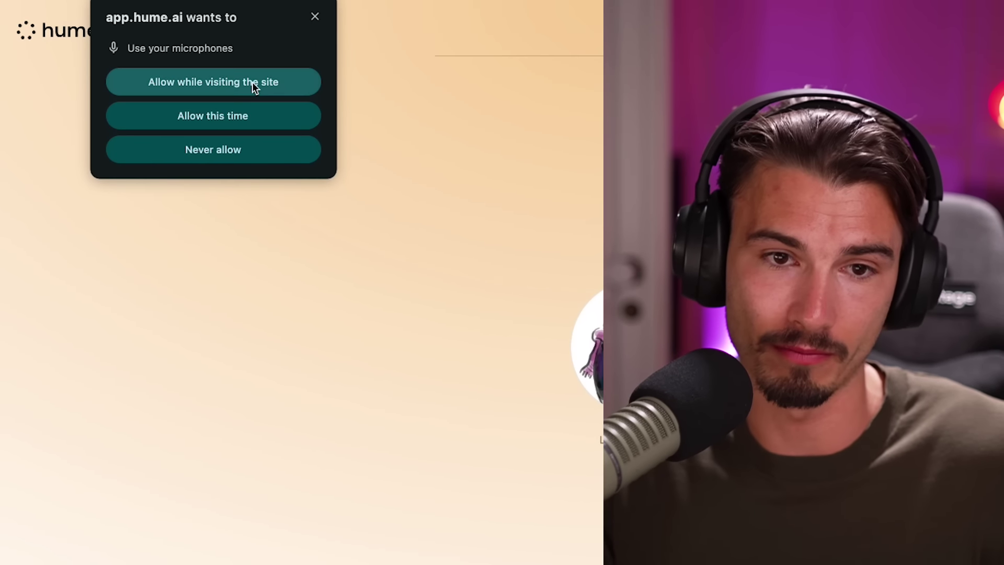
click(253, 82)
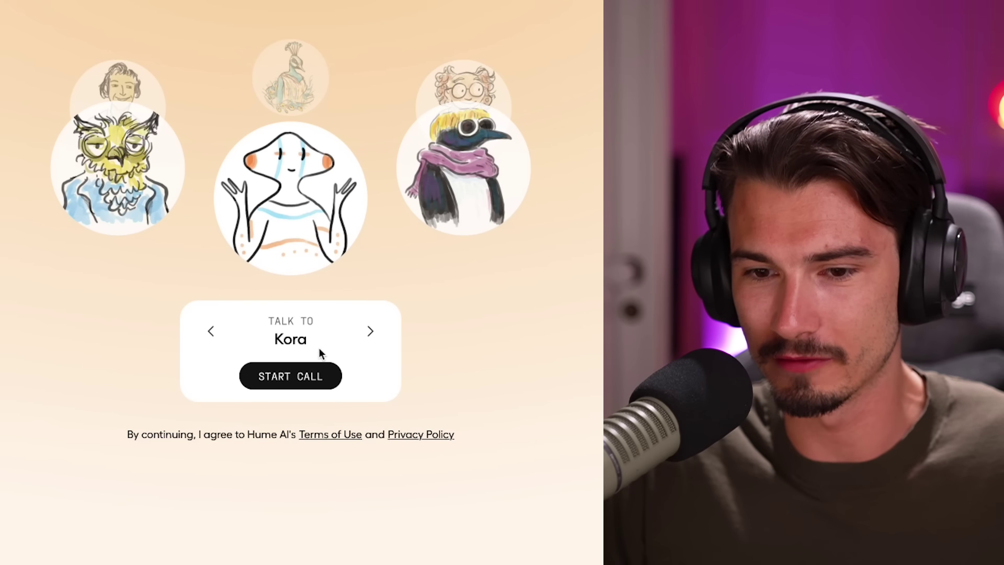
Step: Start a voice call with the selected Kora character from the TALK TO card
click(284, 378)
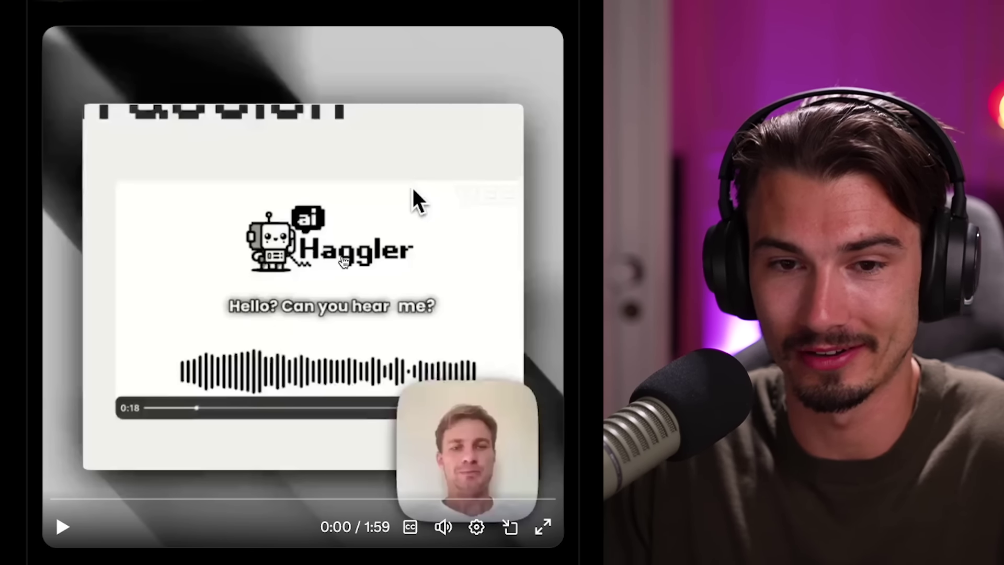
Step: Scroll up to the AI Haggler tweet and play its embedded demo video
scroll(208, 273, up, 1)
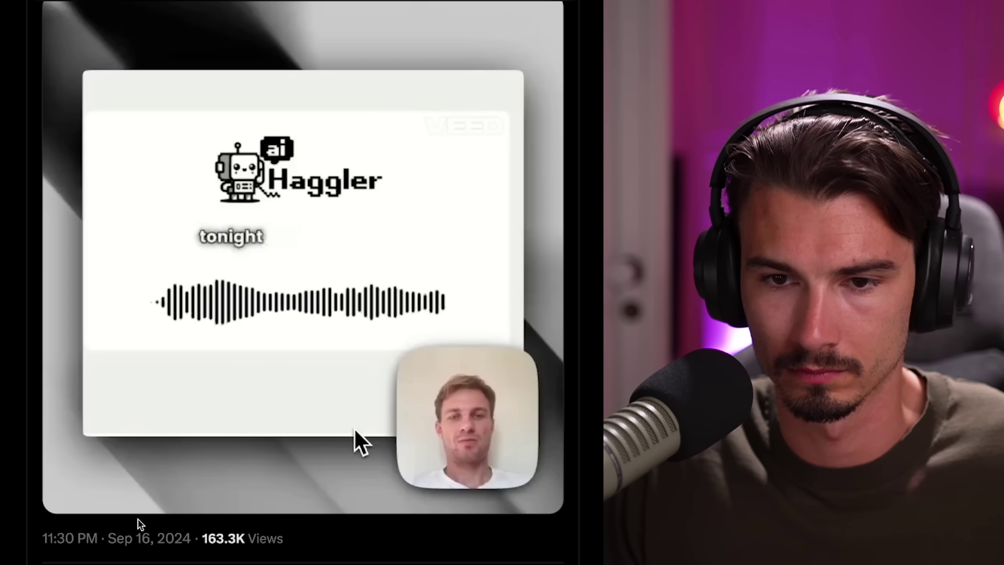
scroll(592, 375, up, 1)
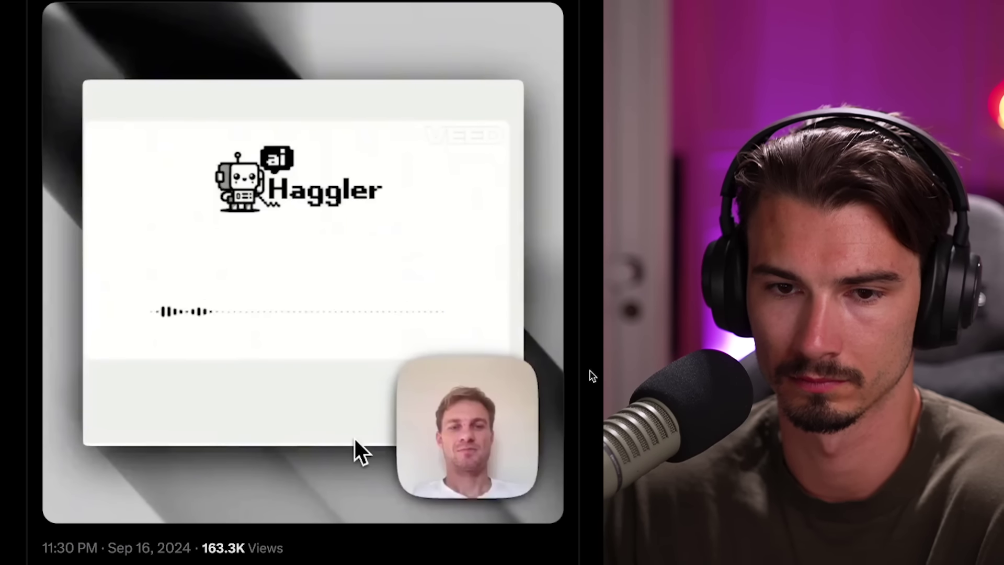
mouse_move(398, 476)
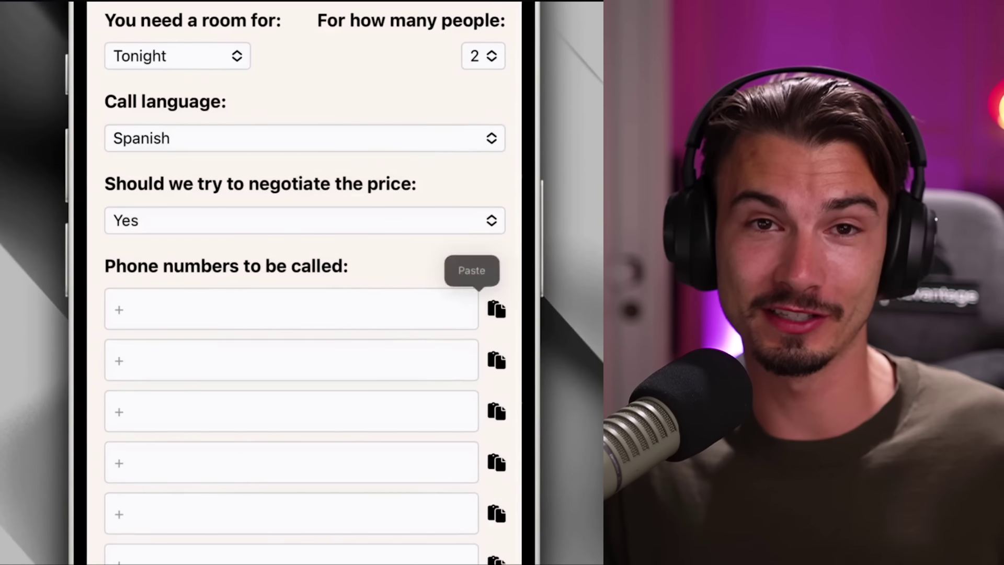
click(470, 268)
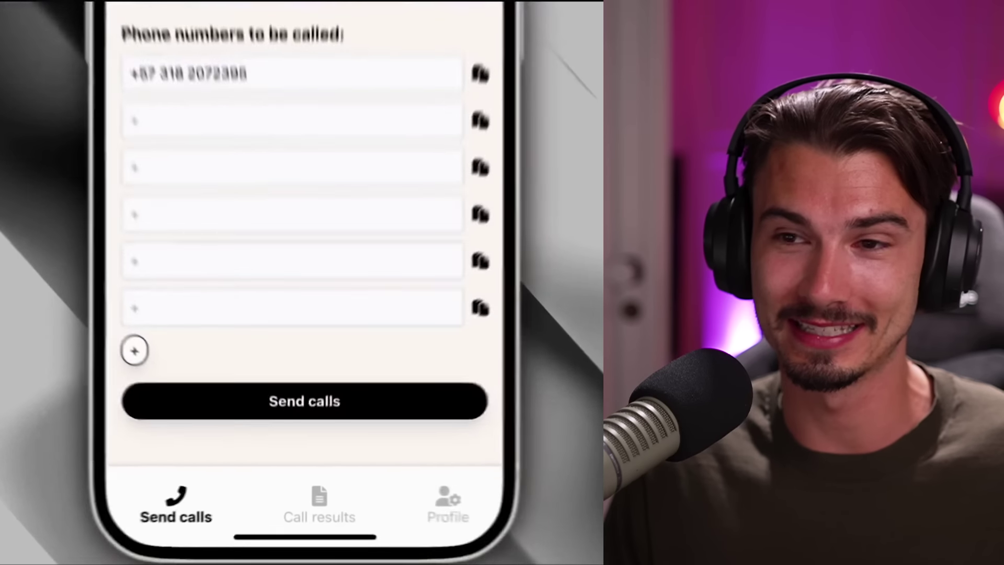
click(304, 529)
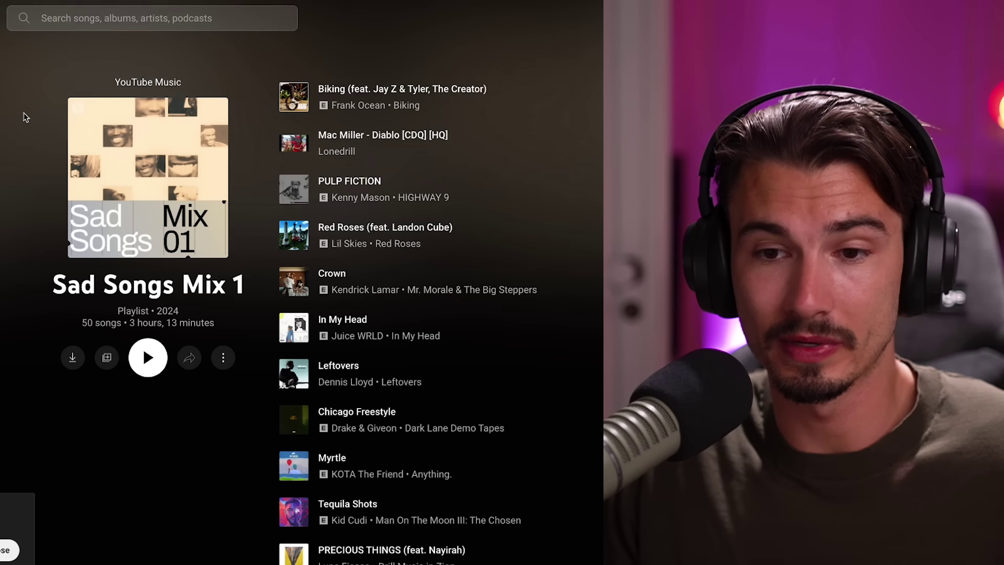
Step: Scroll through the song list of the 50-song Sad Songs Mix 1 playlist
scroll(493, 96, down, 4)
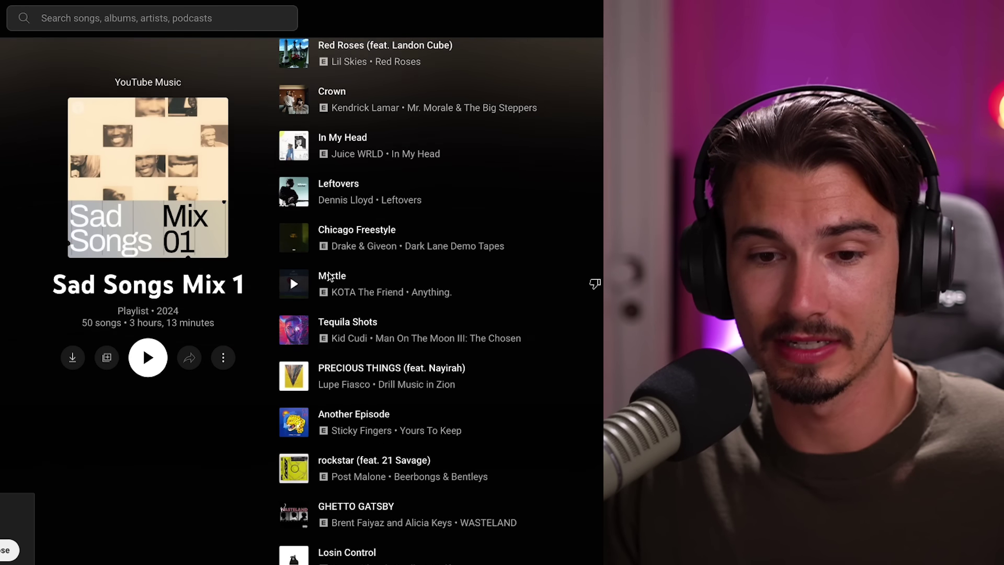
scroll(14, 120, up, 5)
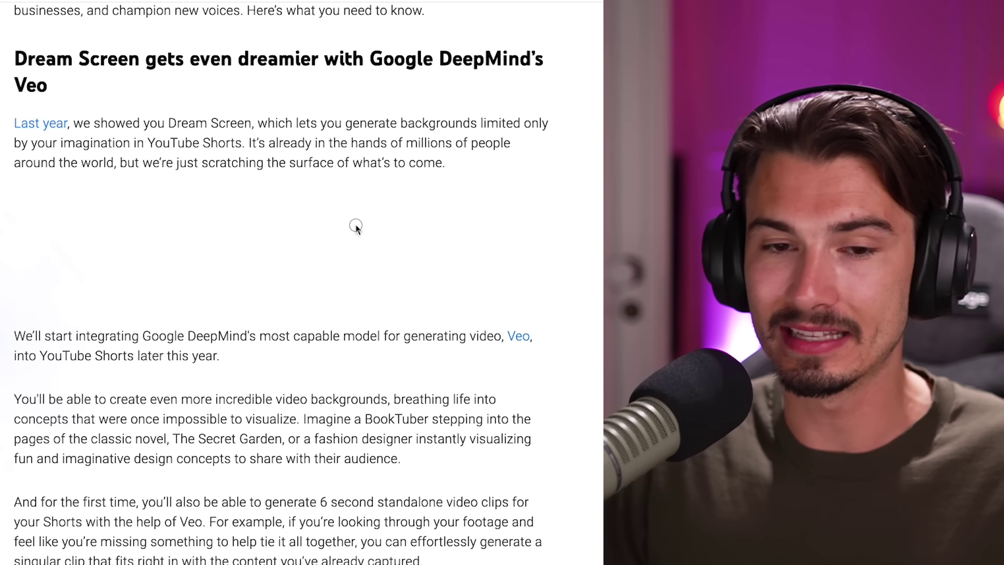
Step: Read the Dream Screen and Veo section, highlighting and clearing its heading and paragraphs
drag(355, 227, 106, 72)
click(246, 187)
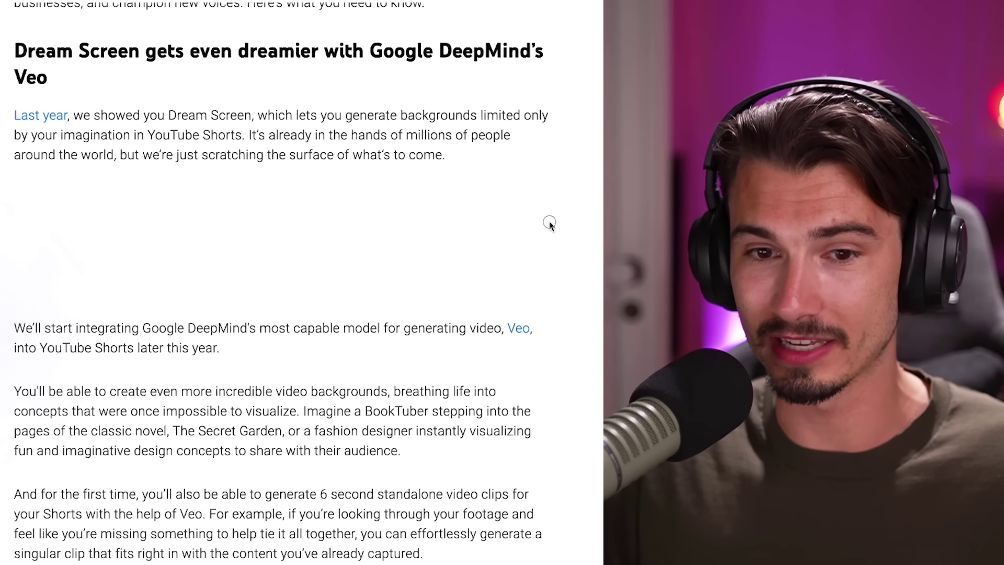
drag(549, 224, 84, 51)
click(100, 50)
scroll(287, 117, up, 1)
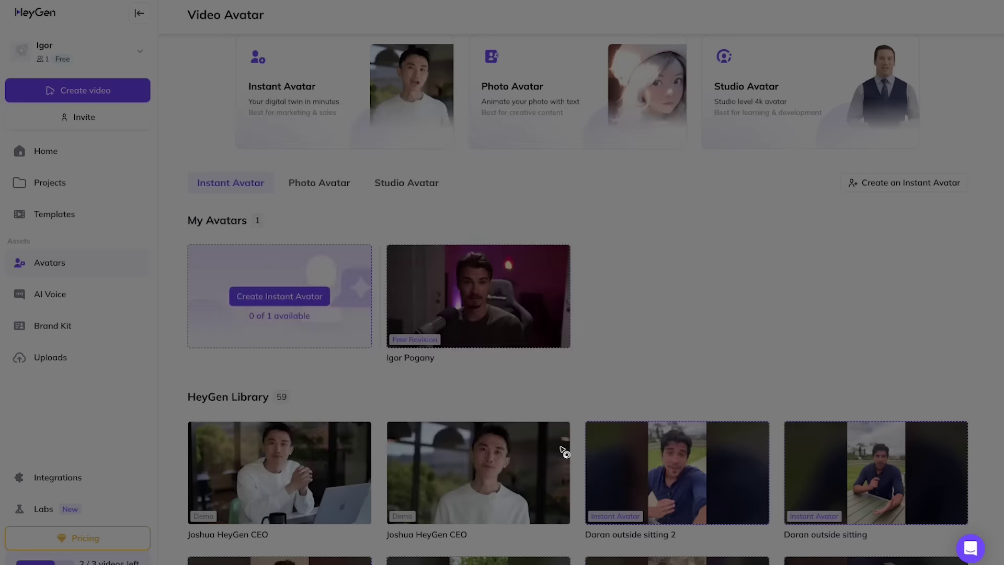
Step: Render the script 'In this weeks episode' as 720p MP4 video newsyoucanuse1 and play it
text(In this weeks episode of AI News You Can Use I will be taking my own job)
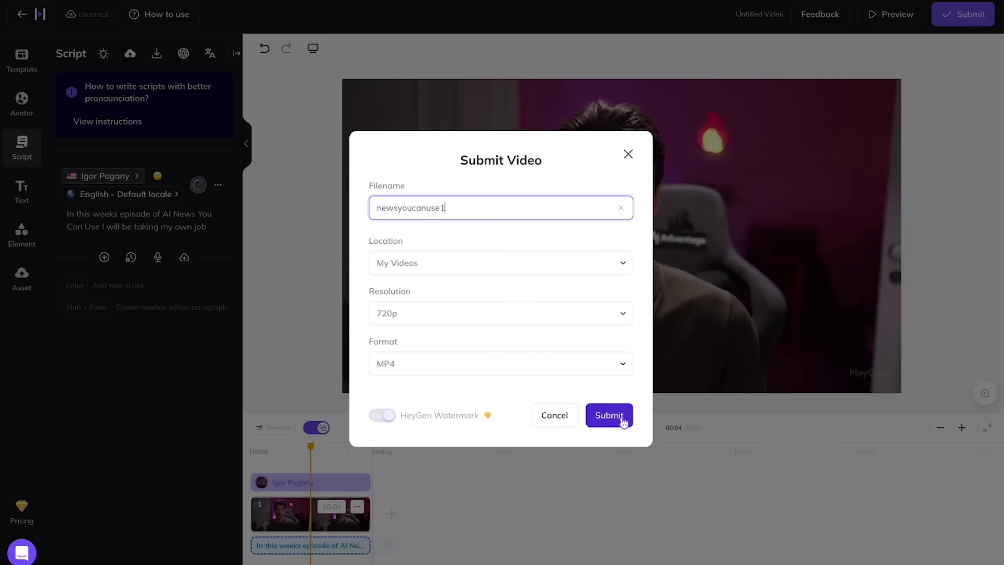
click(623, 422)
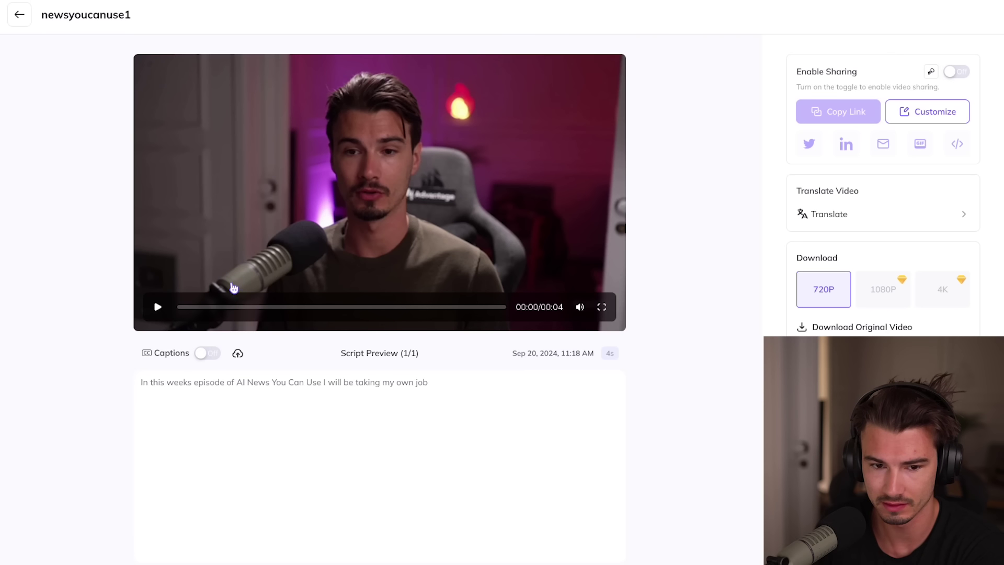
click(233, 288)
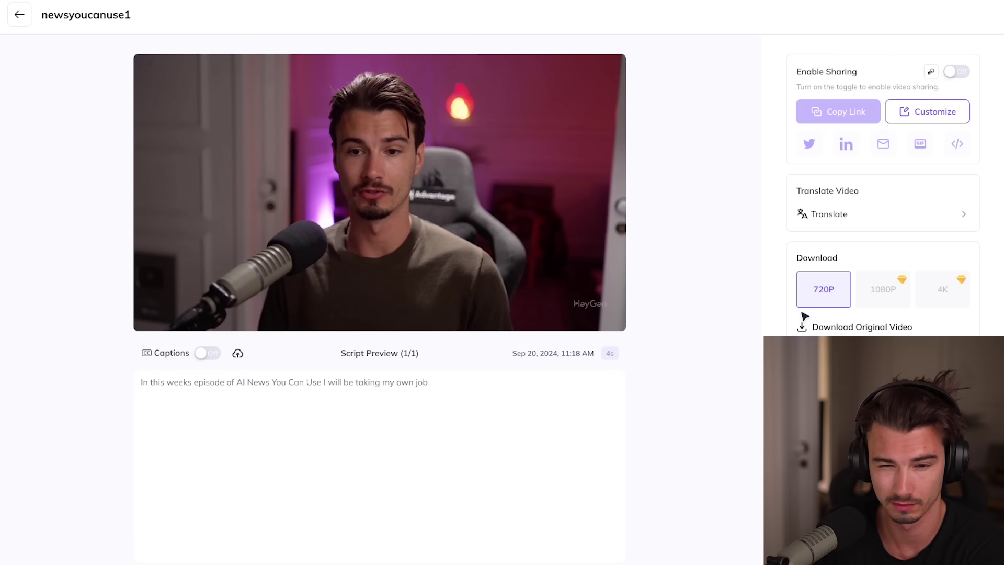